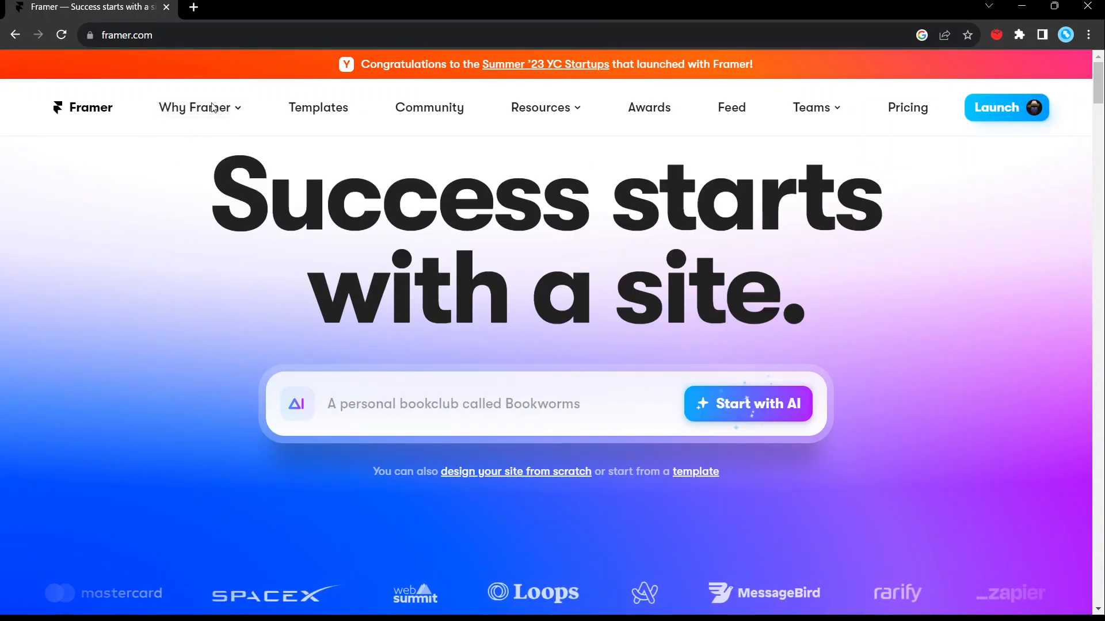
- Start an AI-generated landing page for FinFox, a fintech SMB loan platform, with 6 sections highlighting benefits, in the Class / All team
mouse_move(213, 108)
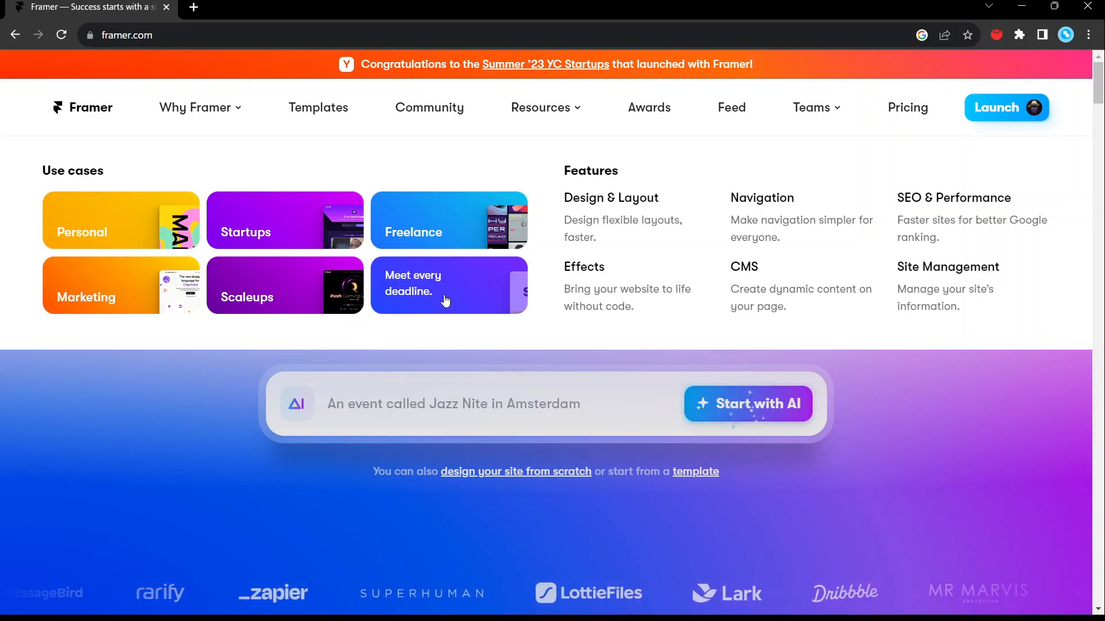
scroll(440, 406, "down", 2)
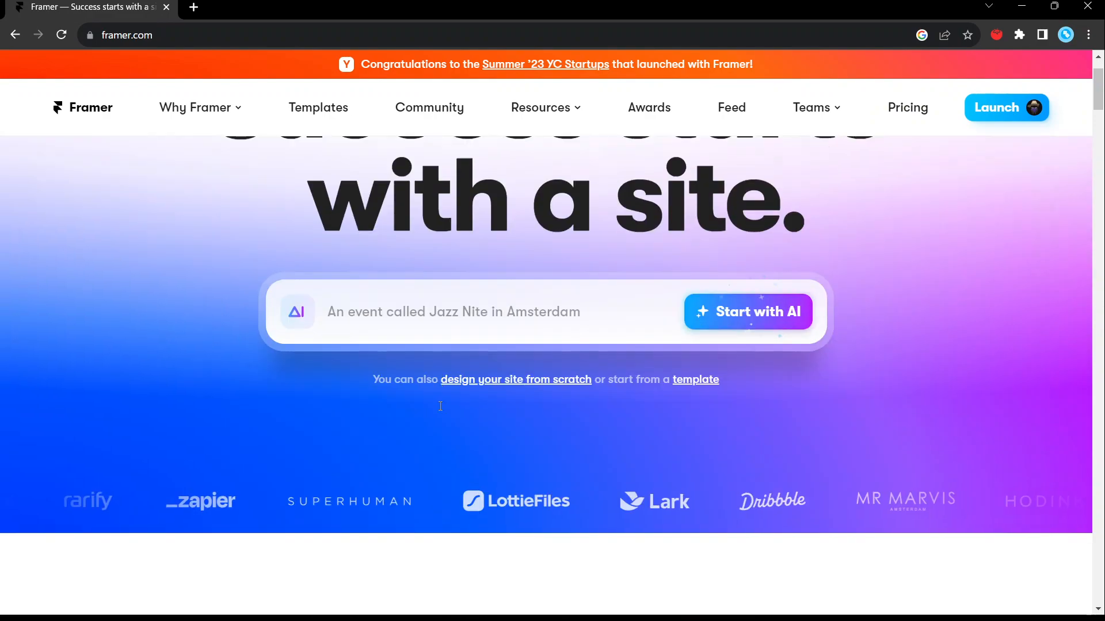
scroll(440, 406, "up", 2)
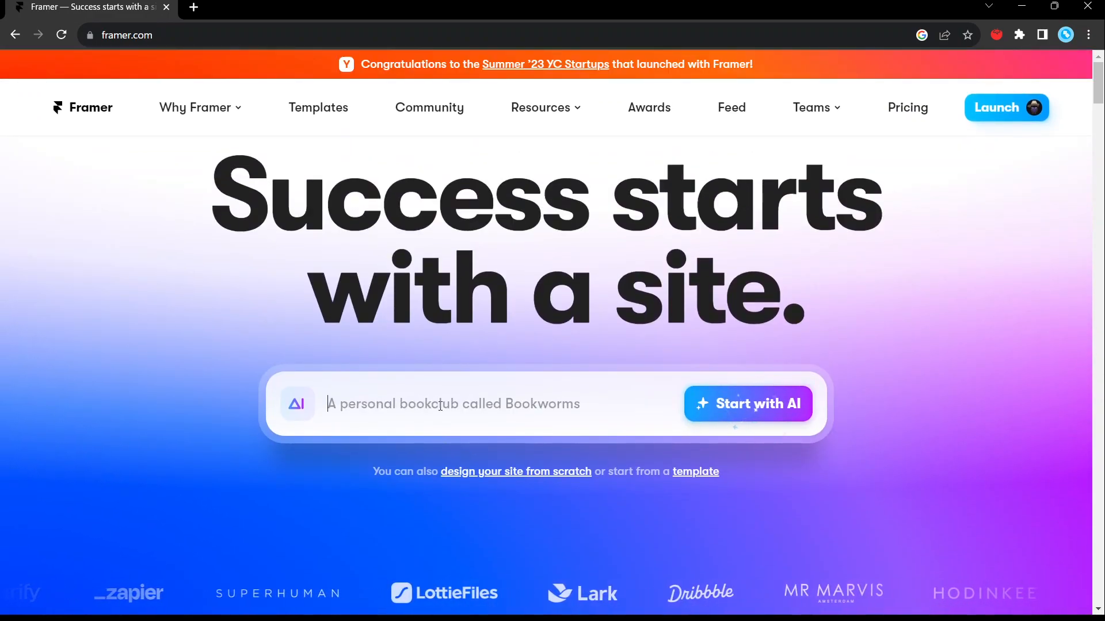
key("ctrl+v")
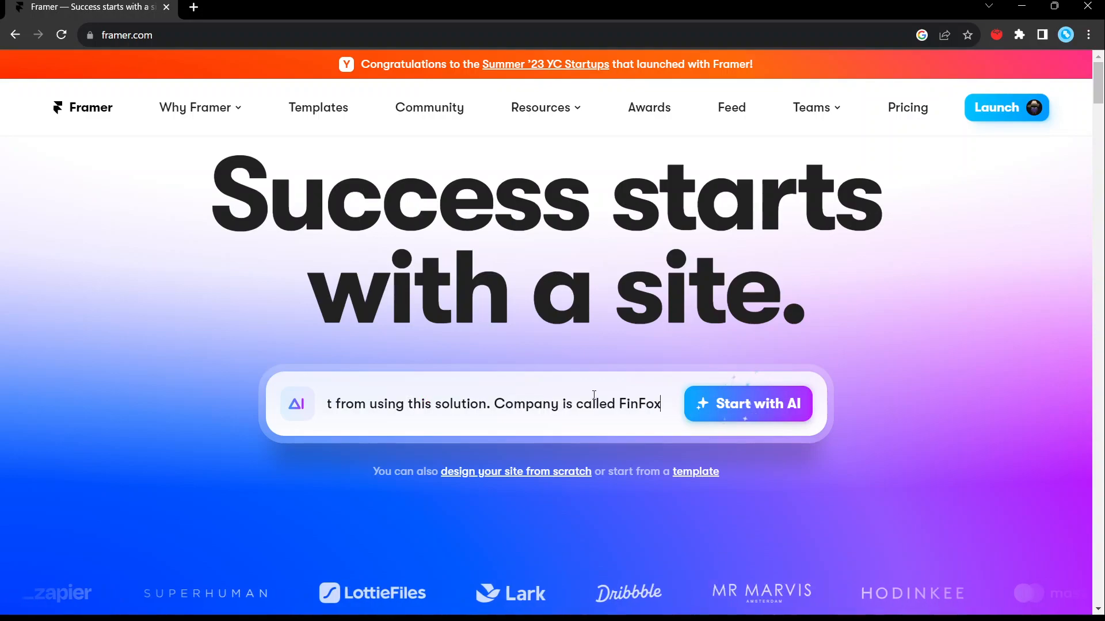
left_click(714, 413)
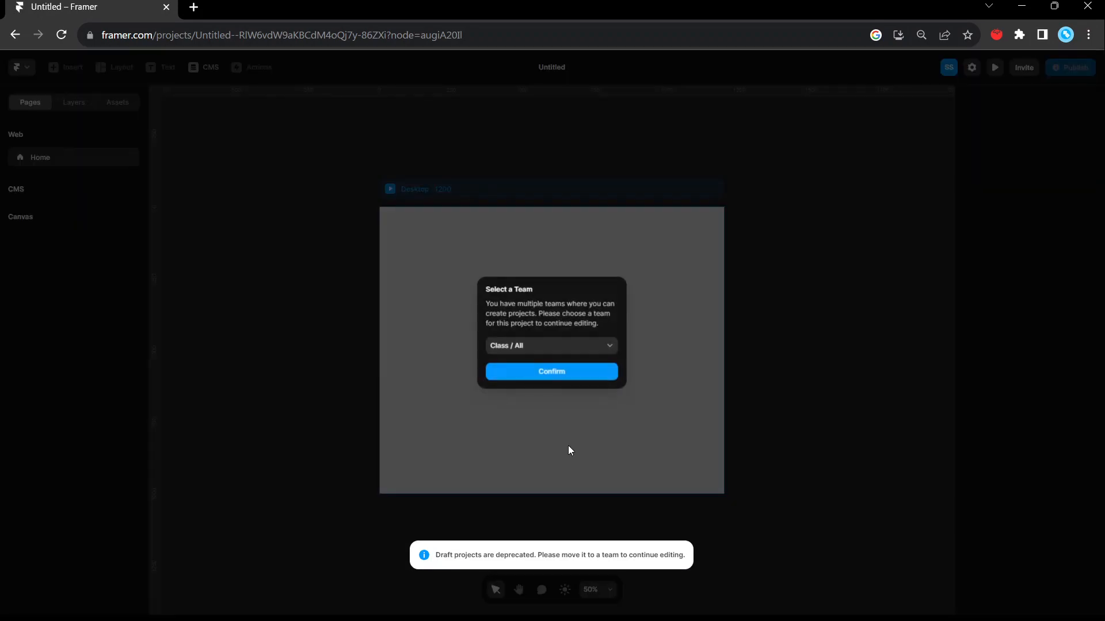
left_click(582, 378)
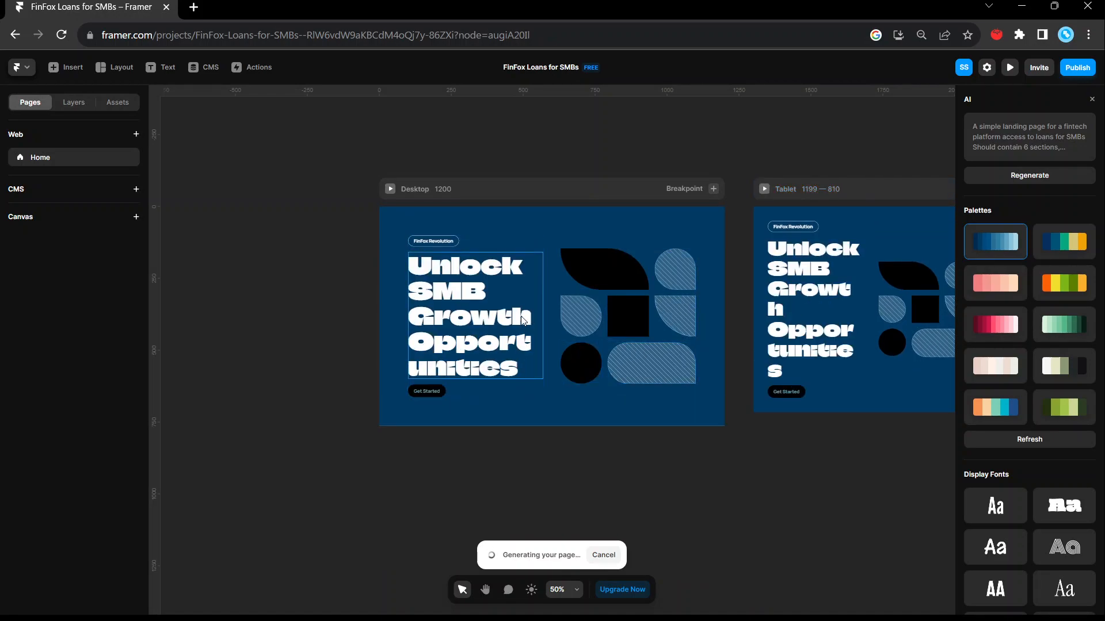
- Reword the end of the Desktop page's AI prompt to "The company is called FinFox" and close the prompt without regenerating
left_click(493, 324)
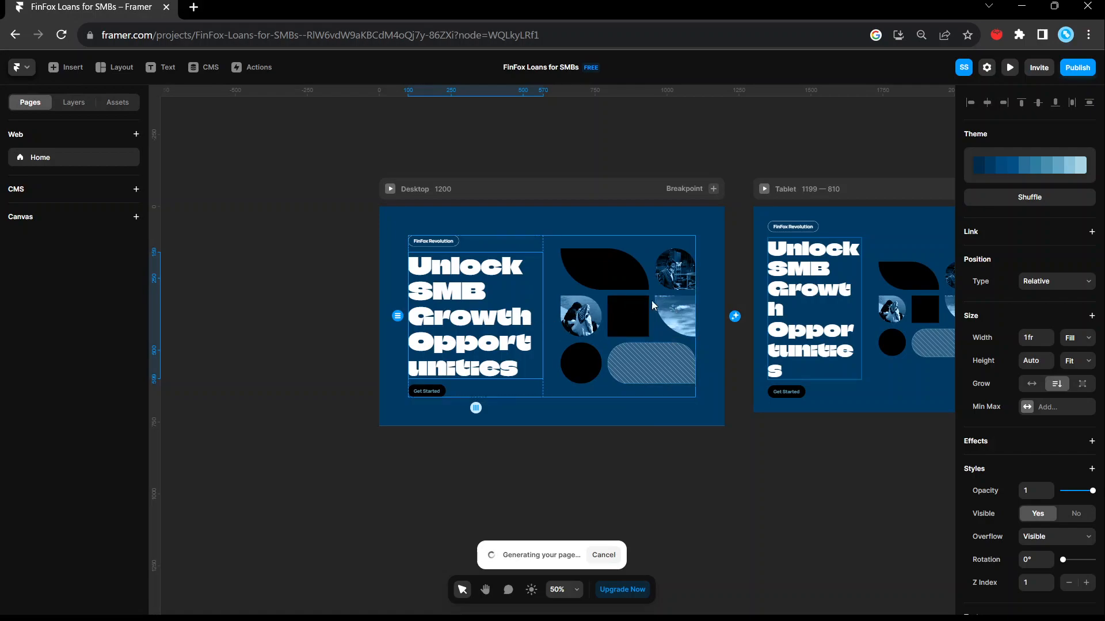
scroll(655, 301, "up", 5)
scroll(655, 302, "left", 3)
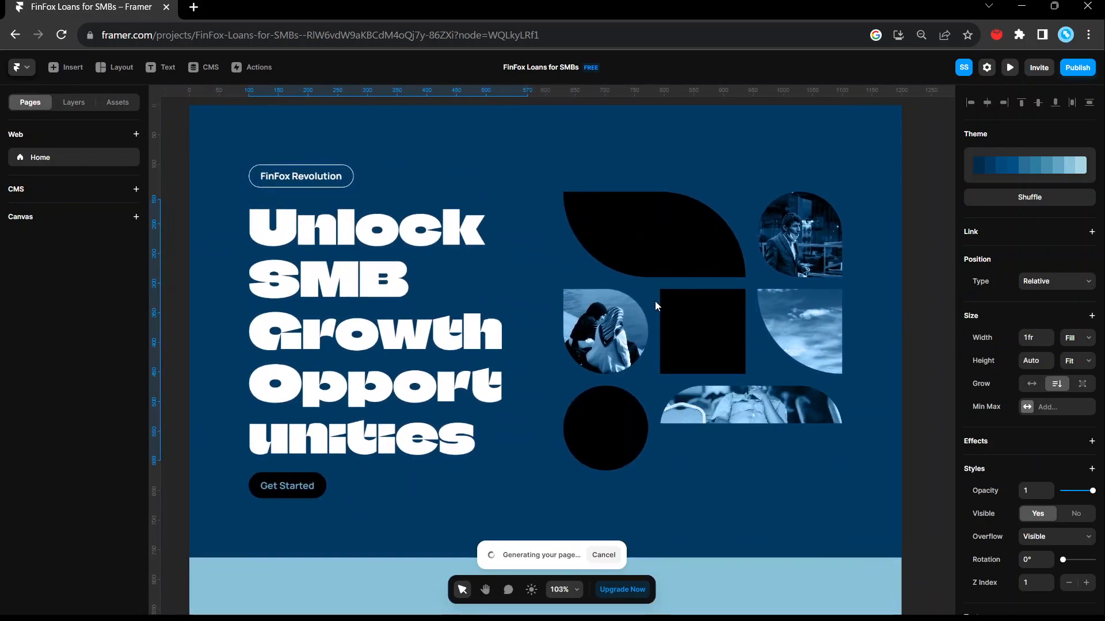
scroll(655, 302, "down", 4)
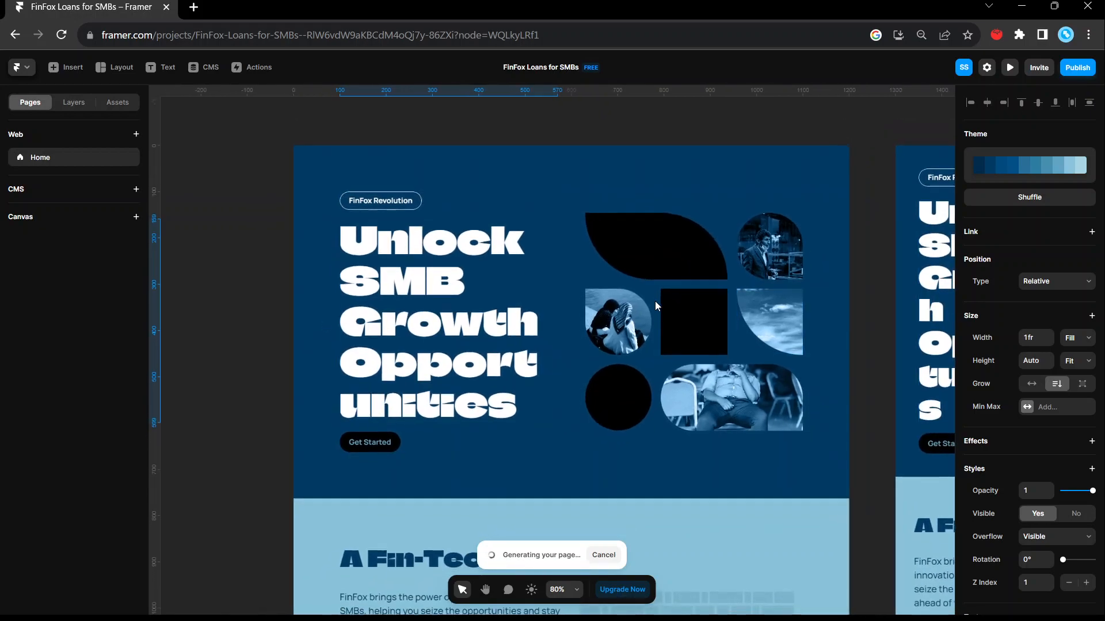
scroll(703, 285, "down", 1)
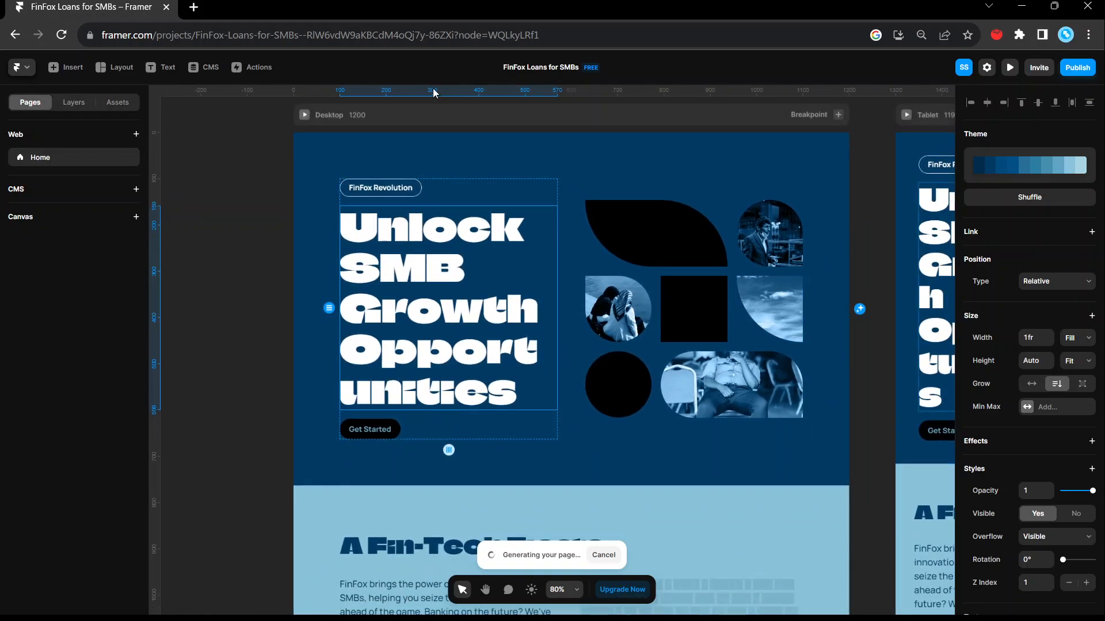
left_click(447, 113)
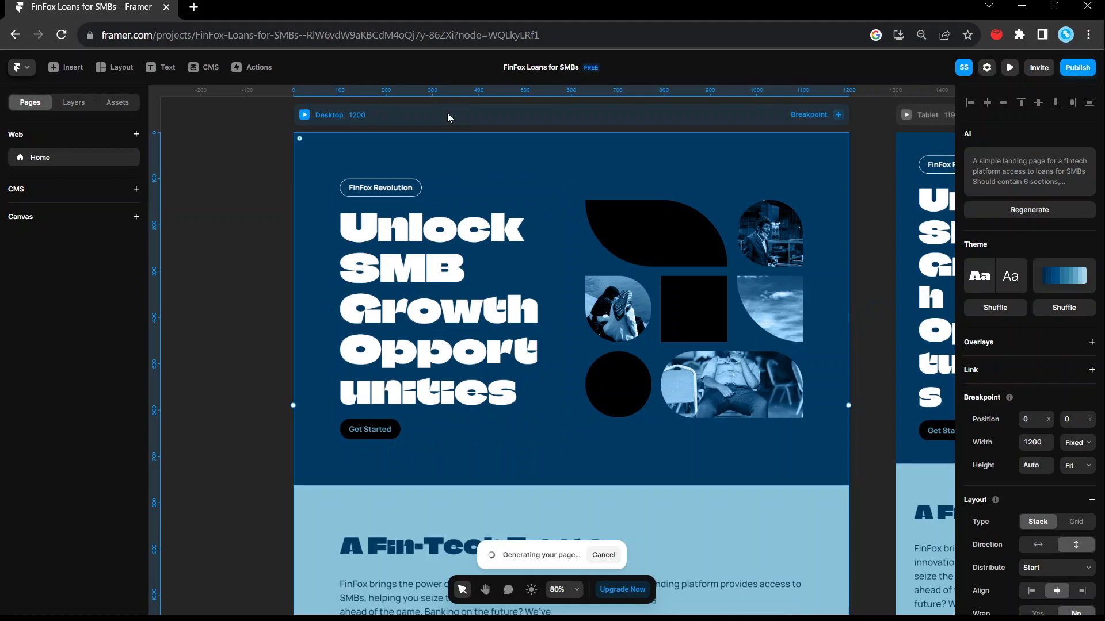
left_click(944, 195)
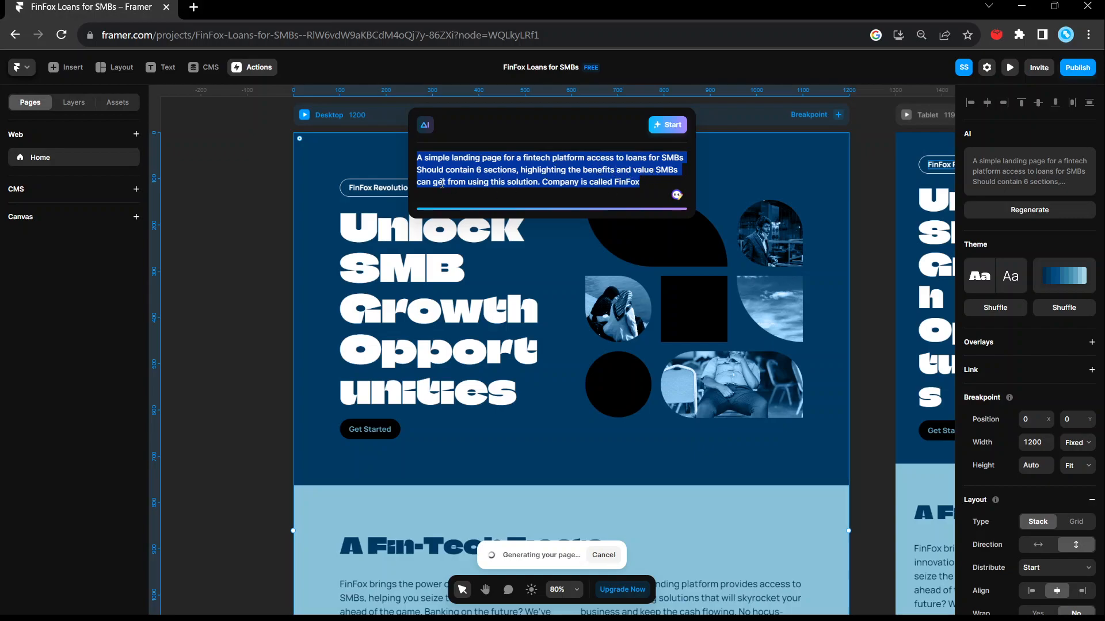
double_click(560, 182)
type("The company")
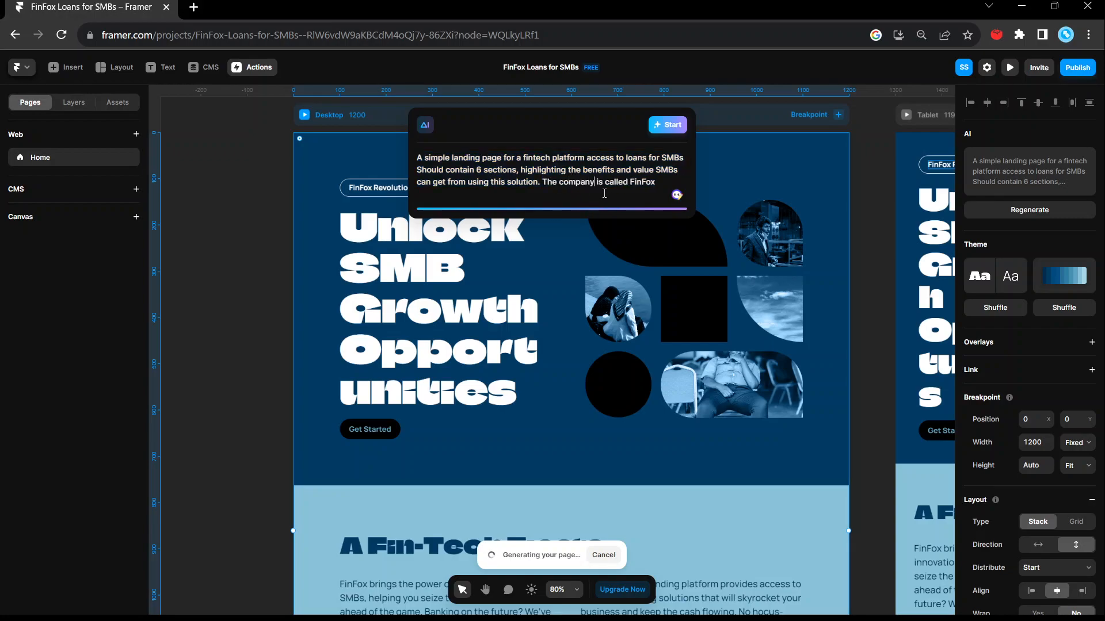
left_click(215, 306)
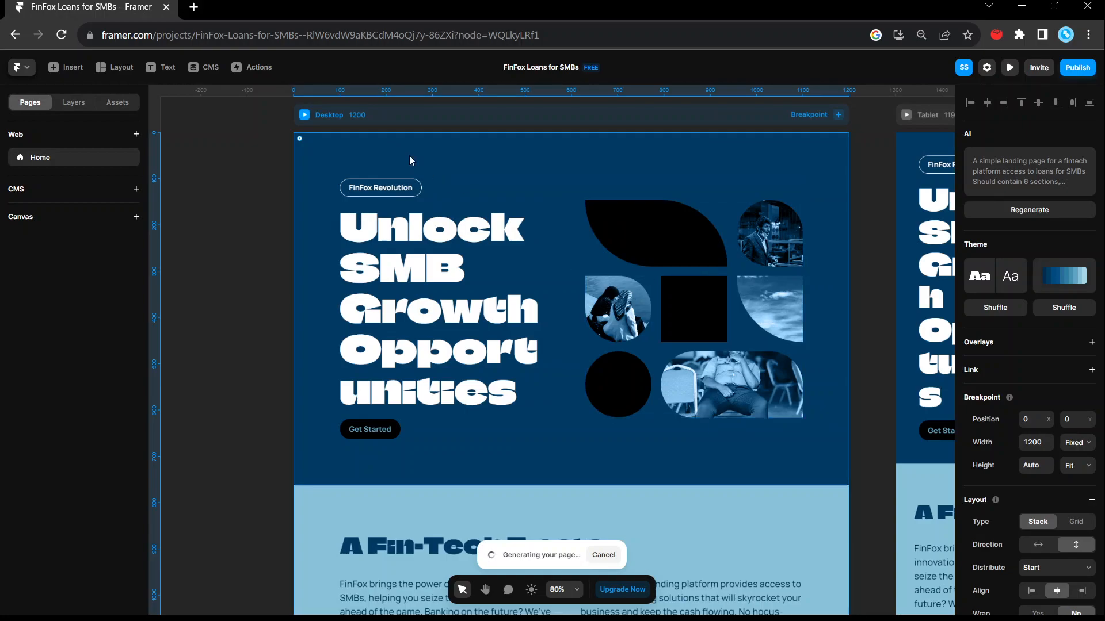
- Examine the generated Desktop sections below the hero and compare the page's Tablet and Phone layouts
scroll(367, 432, "down", 4)
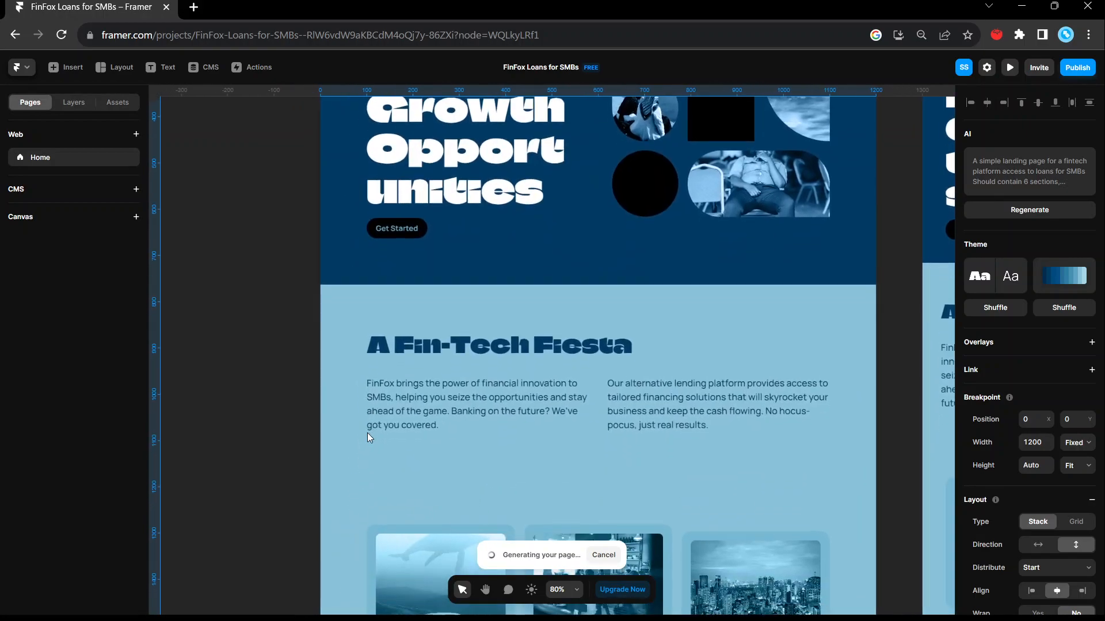
scroll(522, 400, "down", 1)
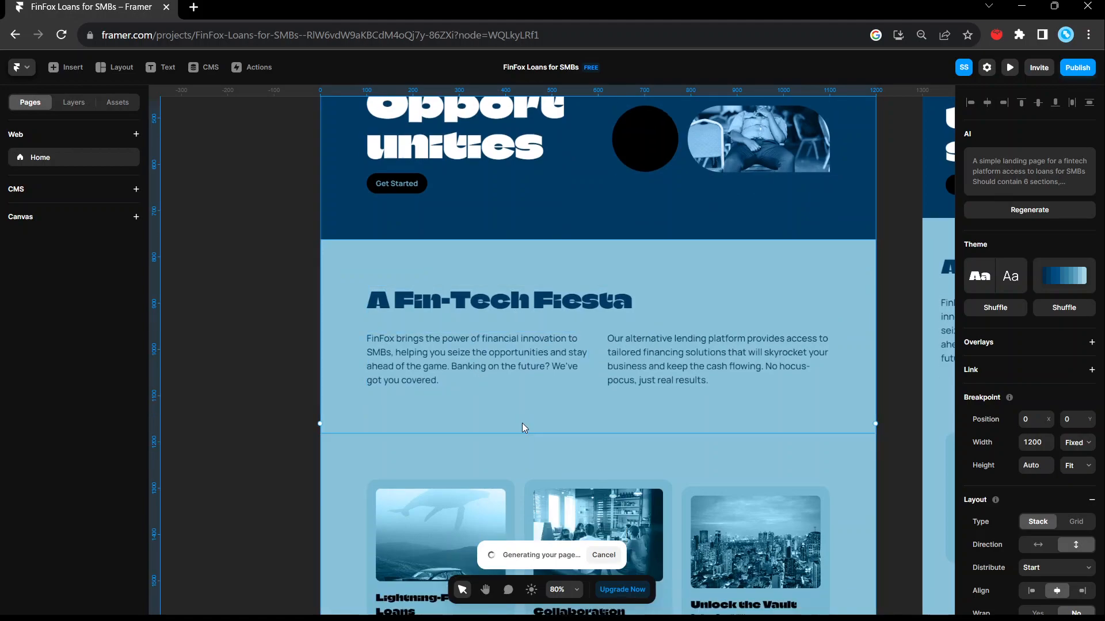
scroll(522, 423, "down", 3)
scroll(522, 423, "down", 2)
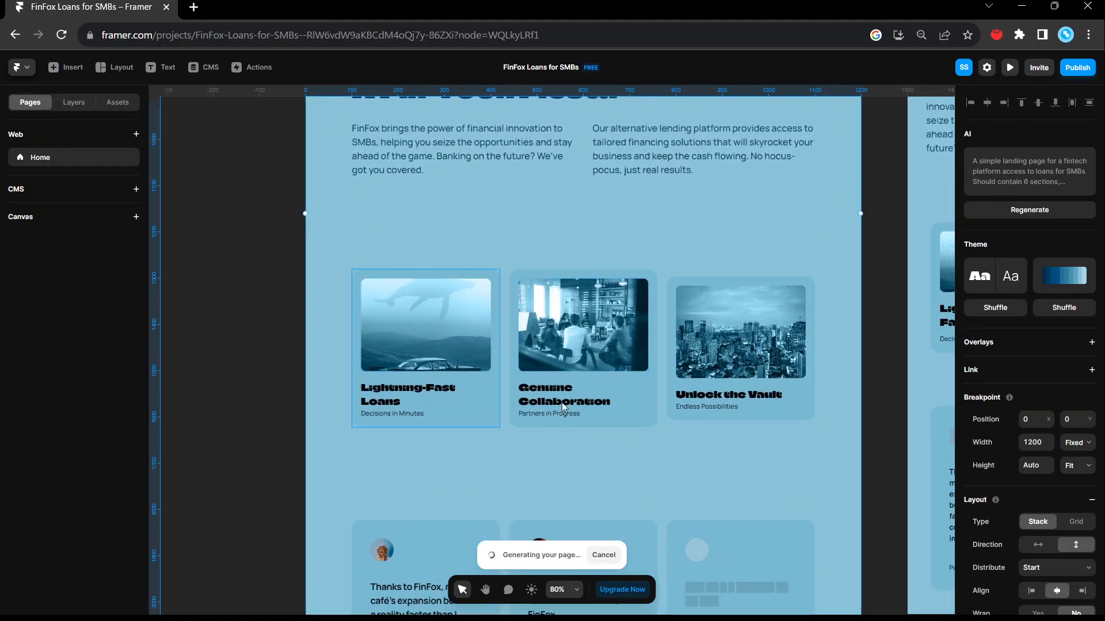
scroll(632, 372, "down", 4)
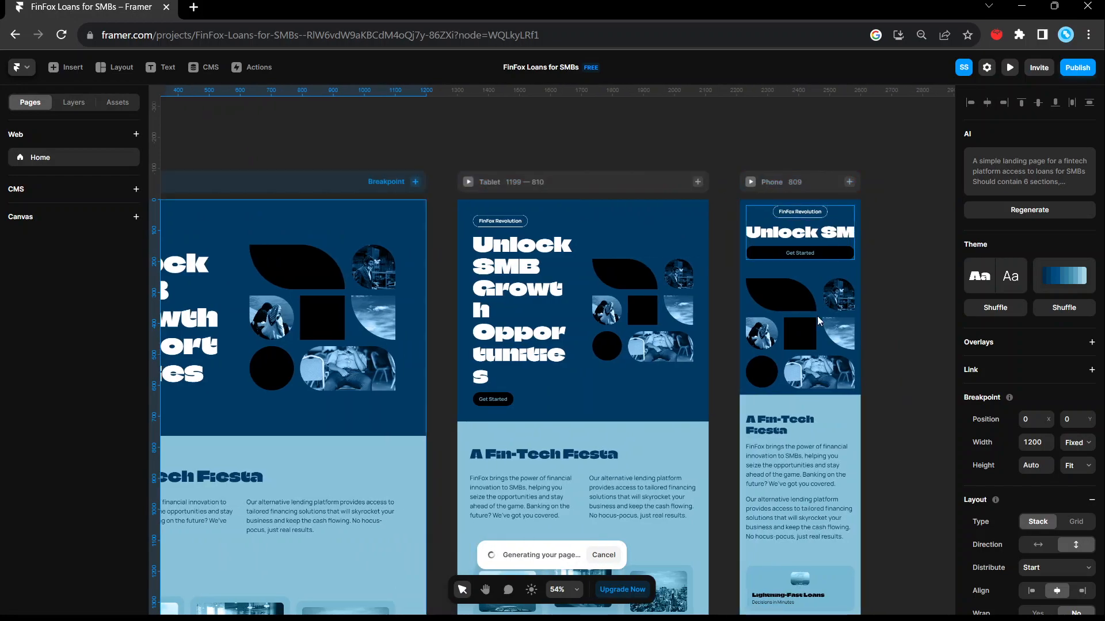
scroll(806, 389, "down", 2)
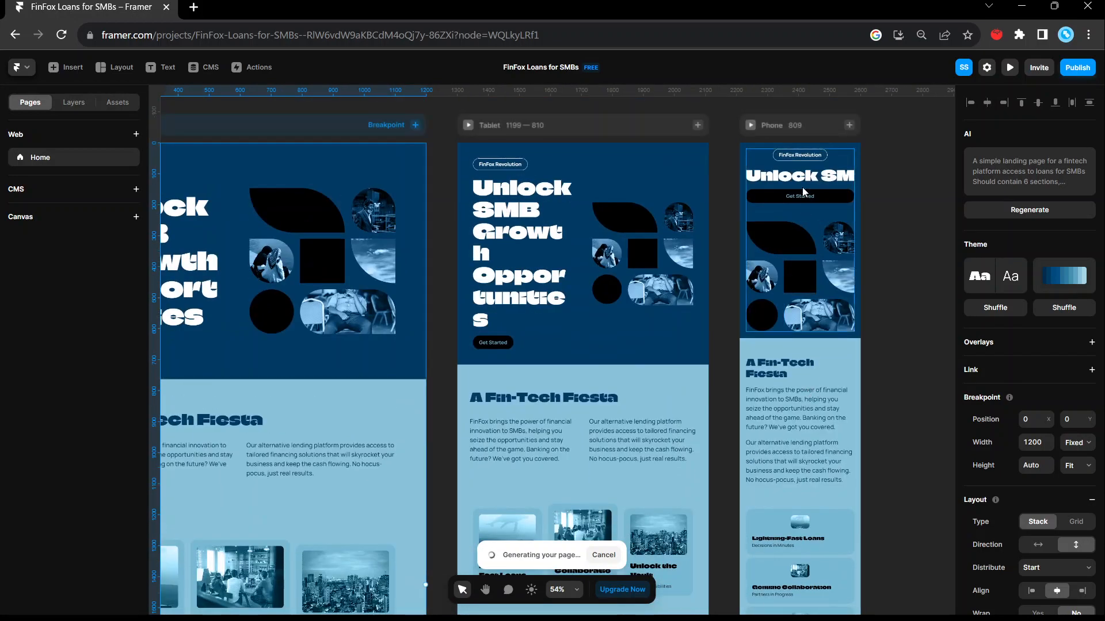
scroll(793, 528, "down", 6)
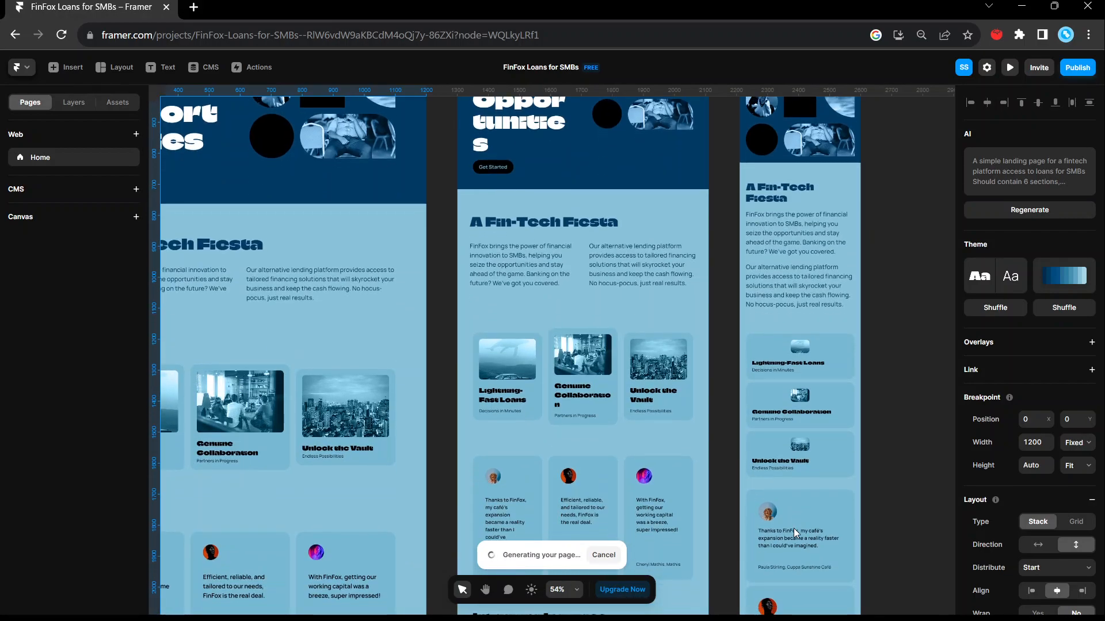
- Review the generated Desktop page's feature cards, testimonials, Intriguing Inquiries section and footer
scroll(793, 528, "left", 3)
scroll(792, 528, "down", 8)
scroll(793, 528, "left", 3)
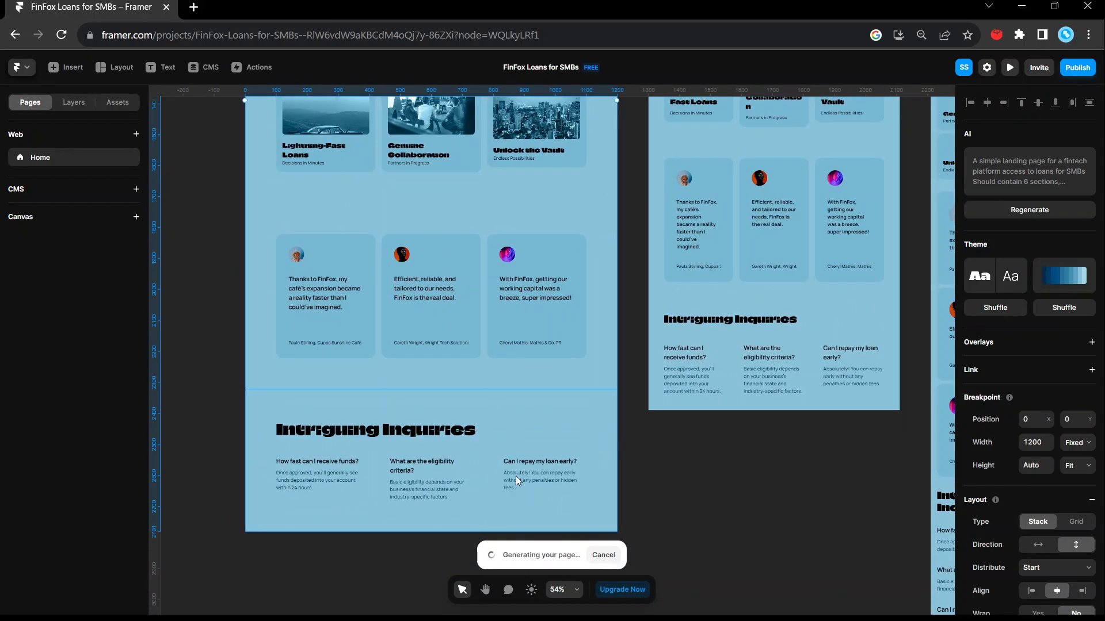
scroll(516, 475, "left", 3)
scroll(502, 301, "up", 4)
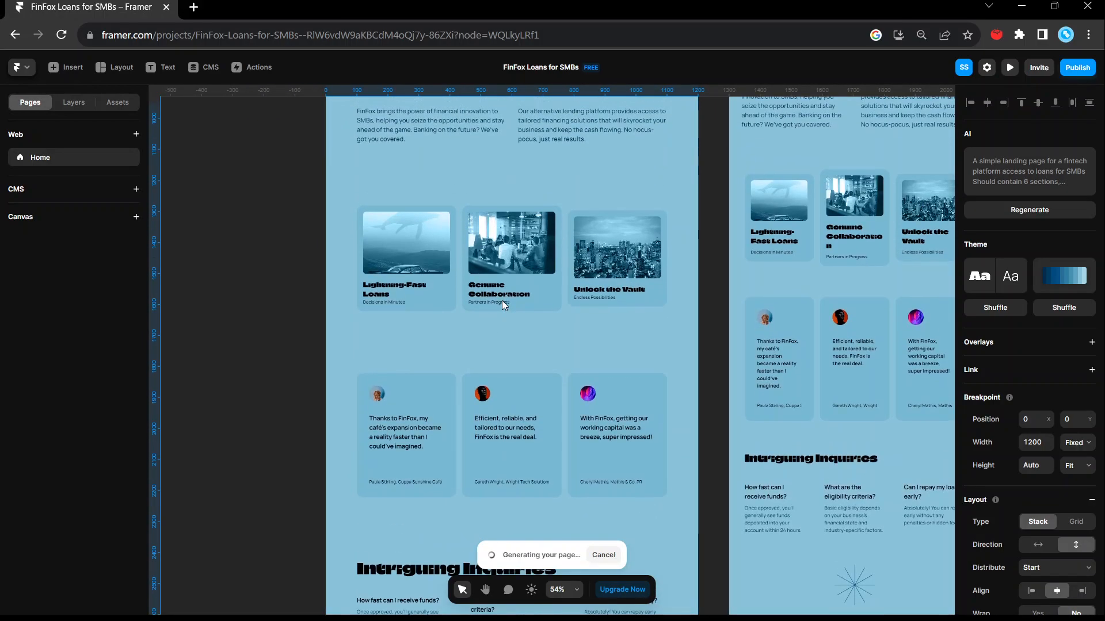
scroll(651, 253, "up", 7)
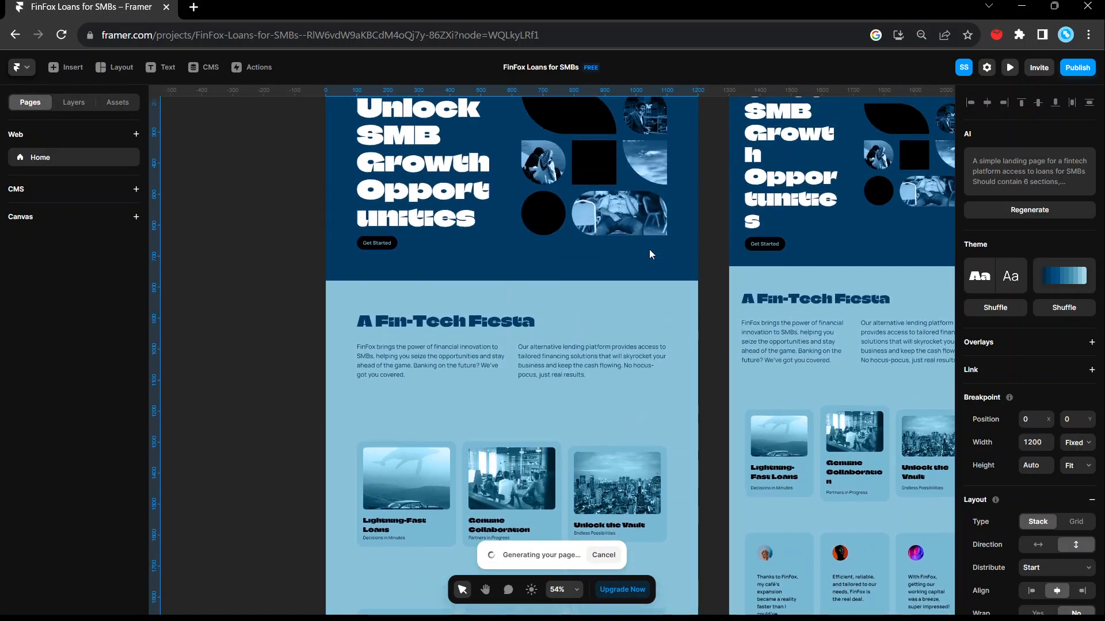
scroll(614, 354, "down", 9)
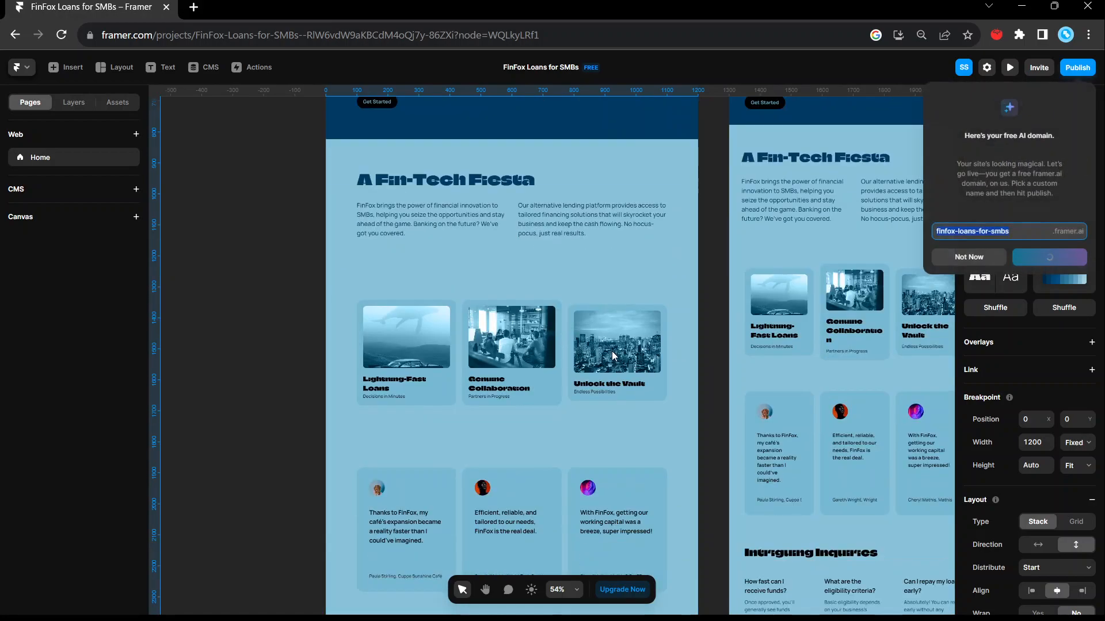
scroll(613, 351, "down", 5)
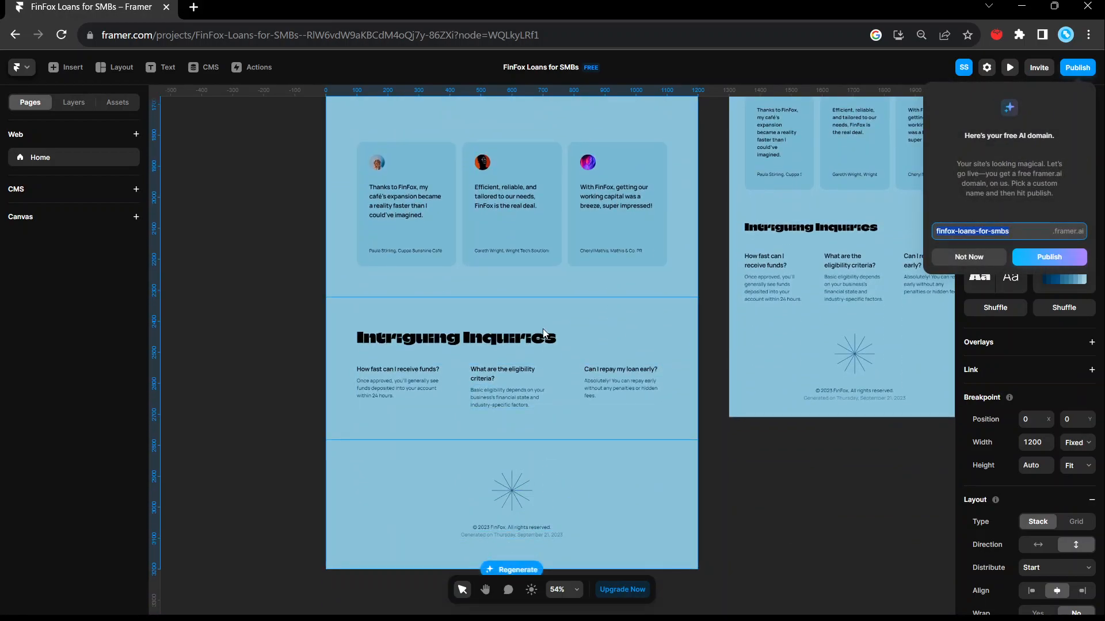
scroll(543, 329, "up", 3)
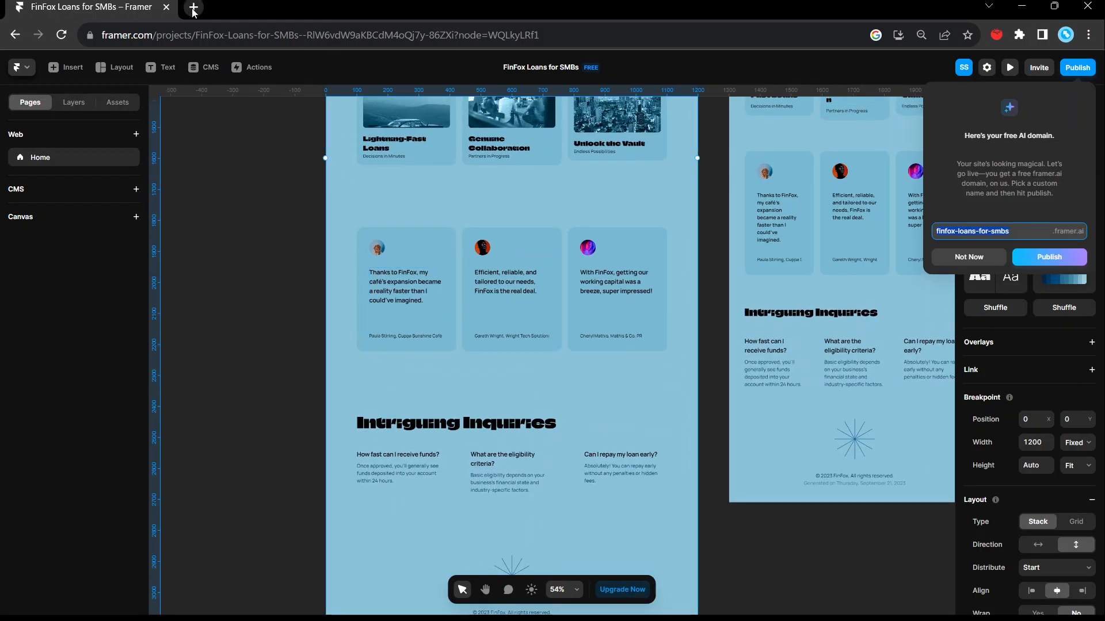
scroll(412, 322, "up", 2)
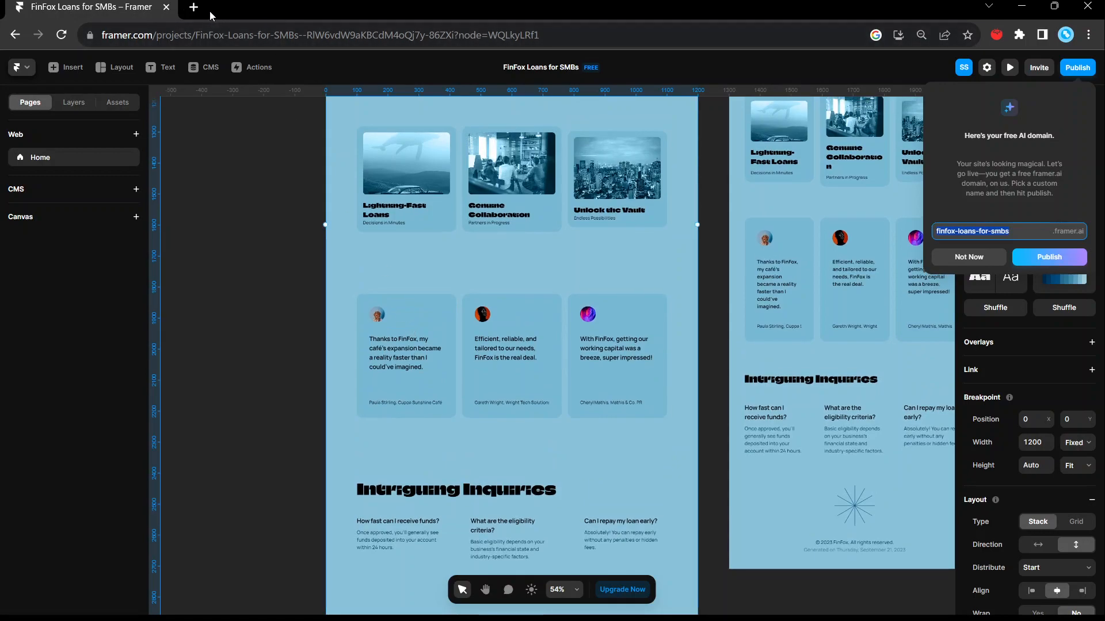
- Search the web for "framer desktop app" in a new tab and open the Framer: Downloads result
left_click(194, 7)
type("fra")
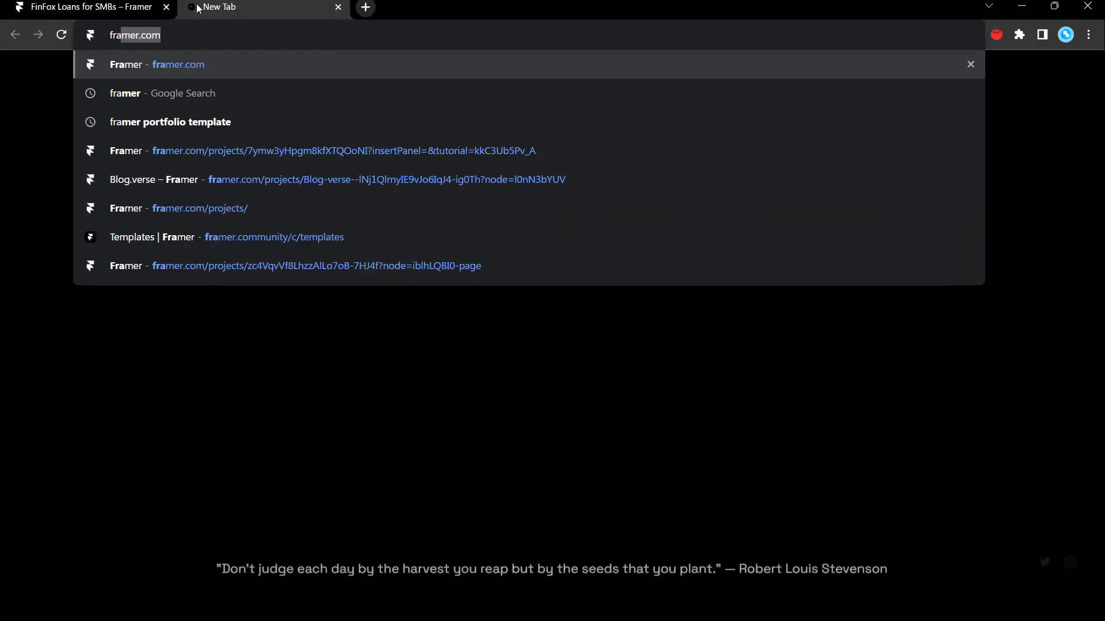
type("mer des")
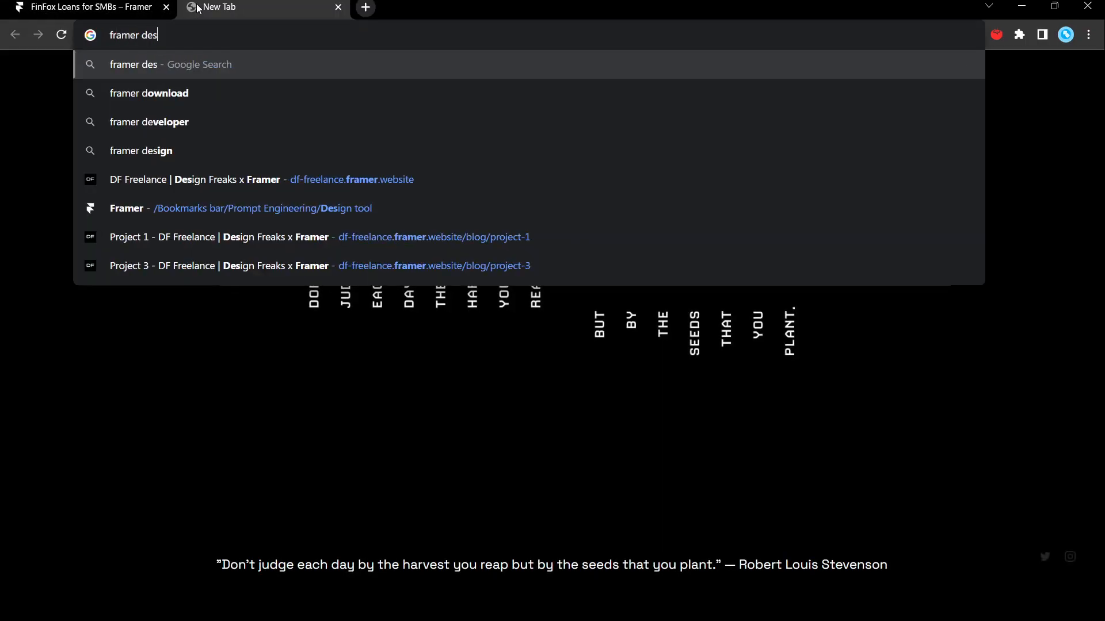
type("ktop")
key("Return")
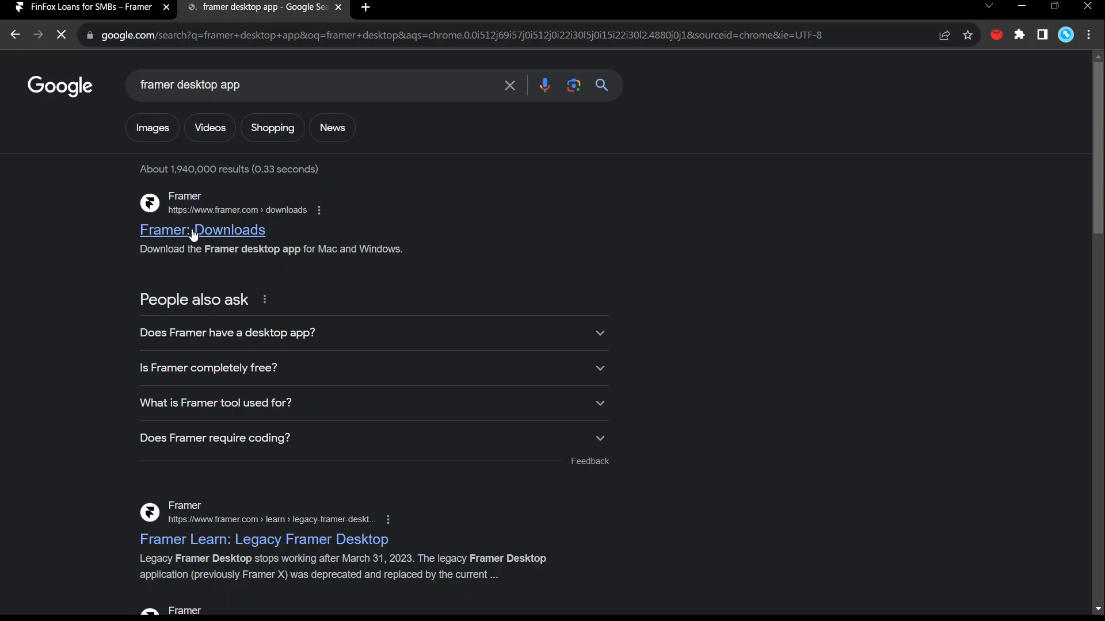
left_click(194, 232)
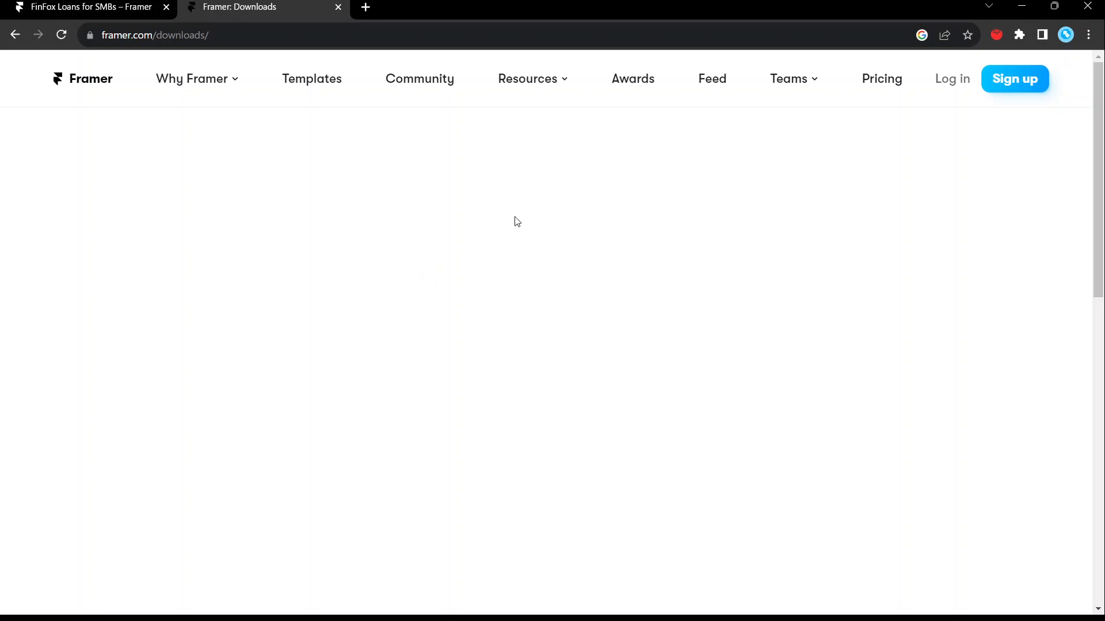
- Examine the download page's Mac and Windows options and the desktop app preview
scroll(594, 419, "down", 2)
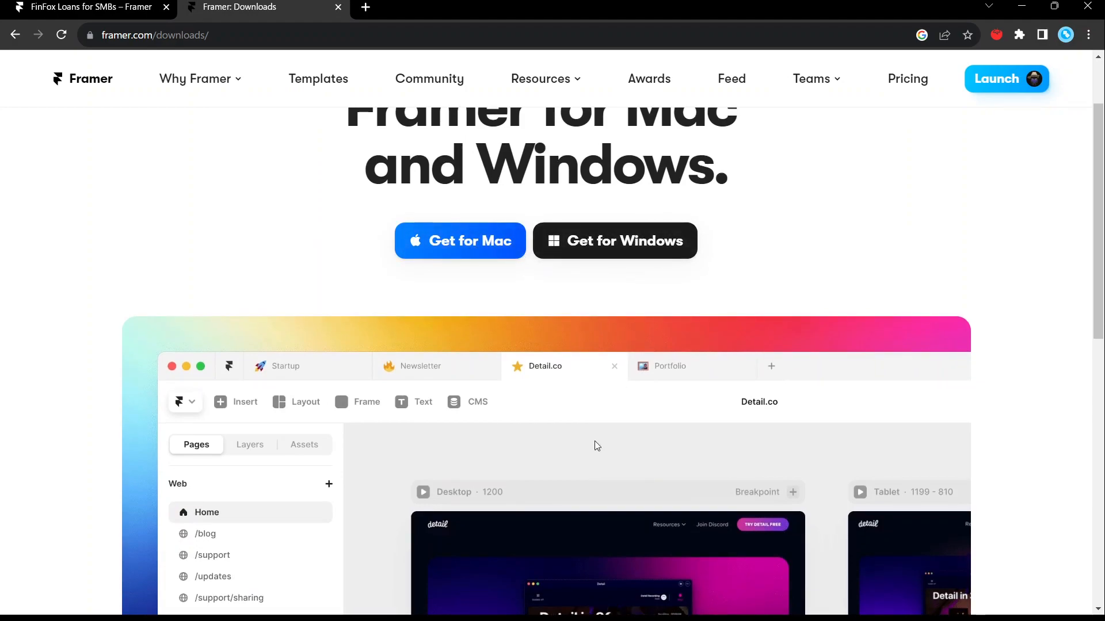
scroll(596, 444, "down", 1)
scroll(595, 441, "down", 3)
scroll(595, 441, "down", 2)
scroll(595, 441, "up", 2)
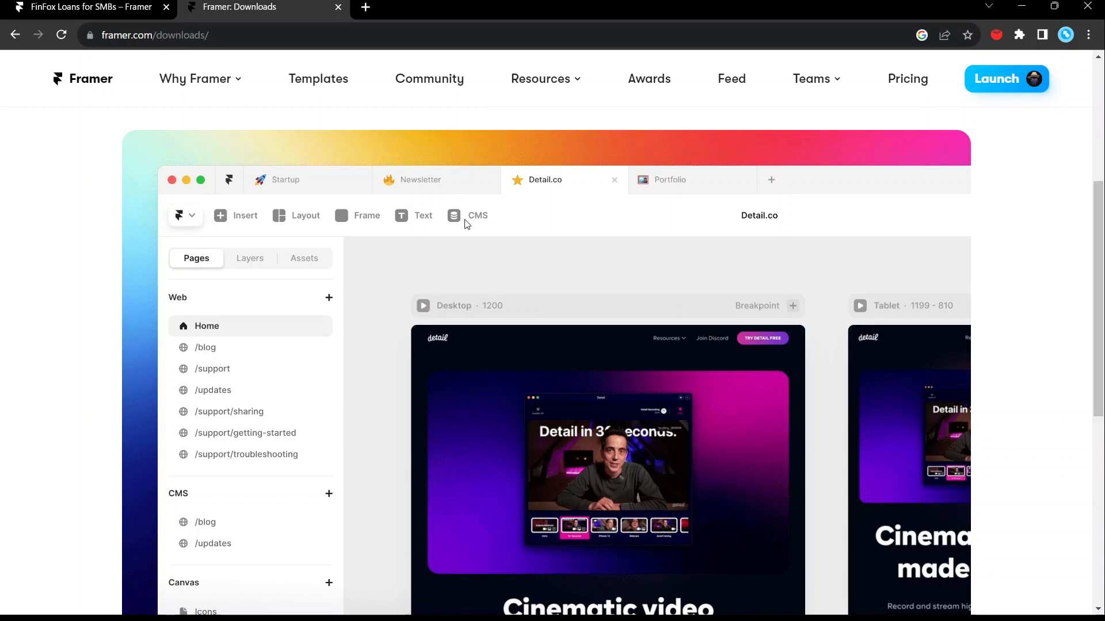
scroll(489, 381, "up", 1)
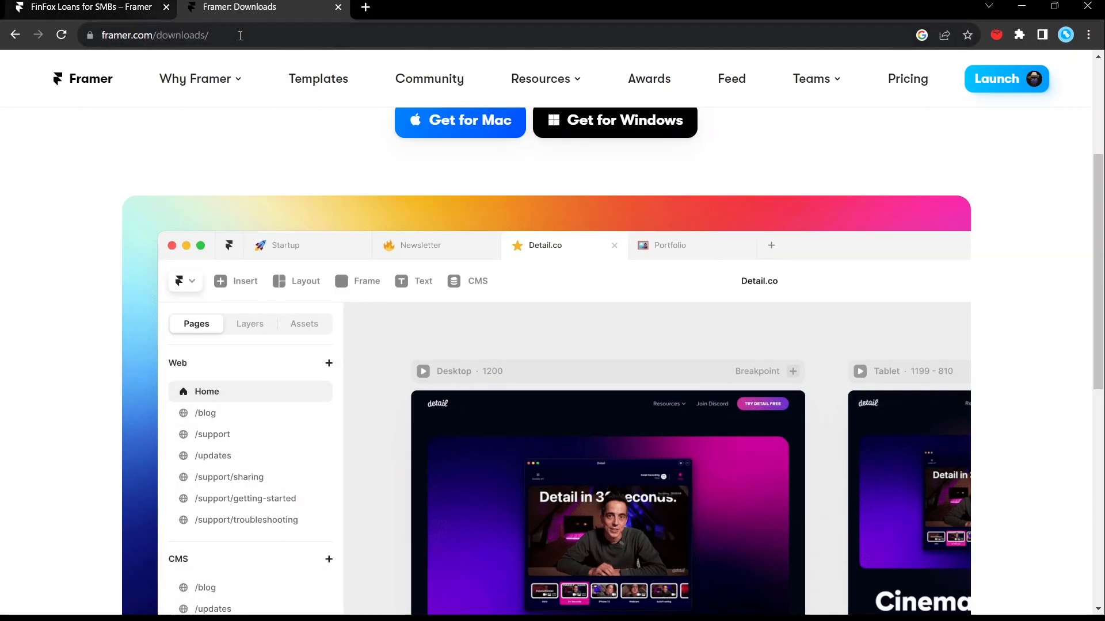
scroll(404, 263, "up", 3)
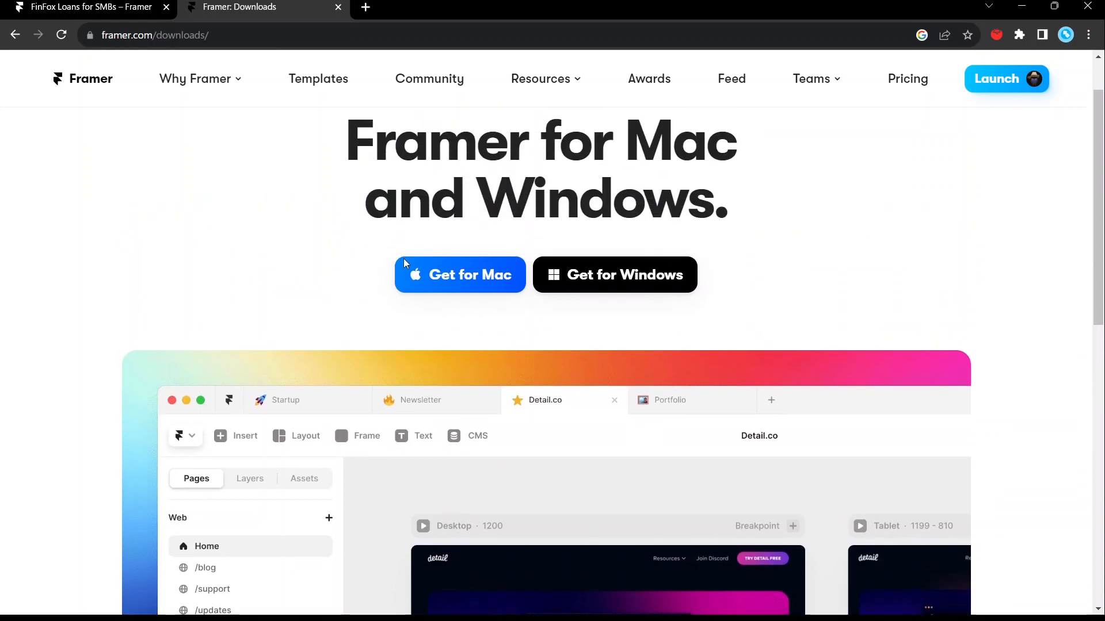
scroll(404, 264, "up", 1)
scroll(434, 435, "down", 3)
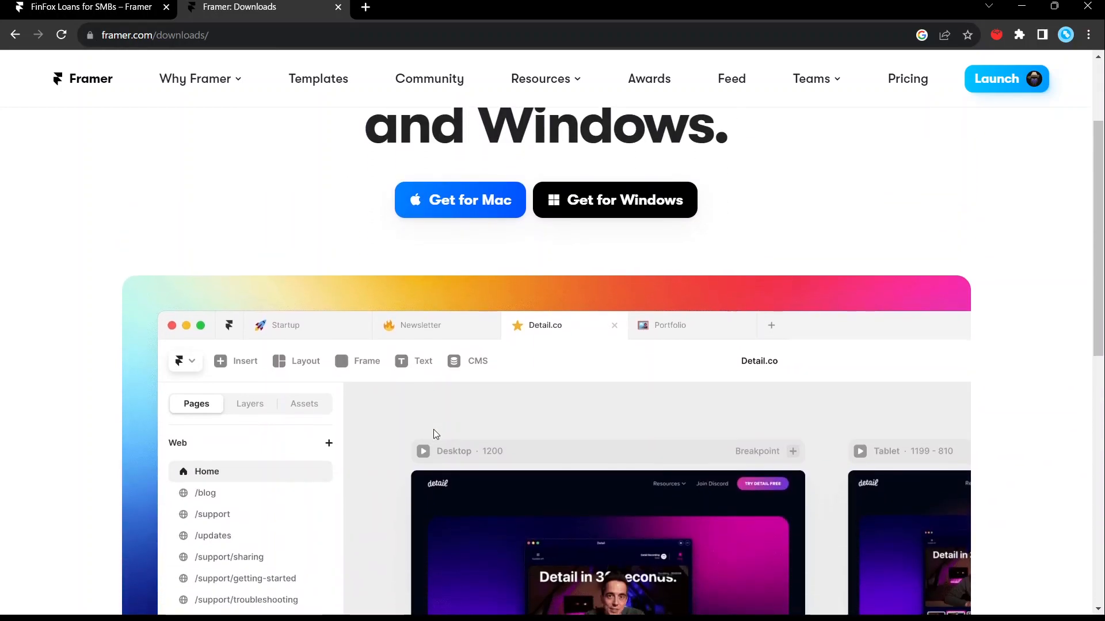
scroll(434, 435, "up", 1)
scroll(434, 435, "up", 3)
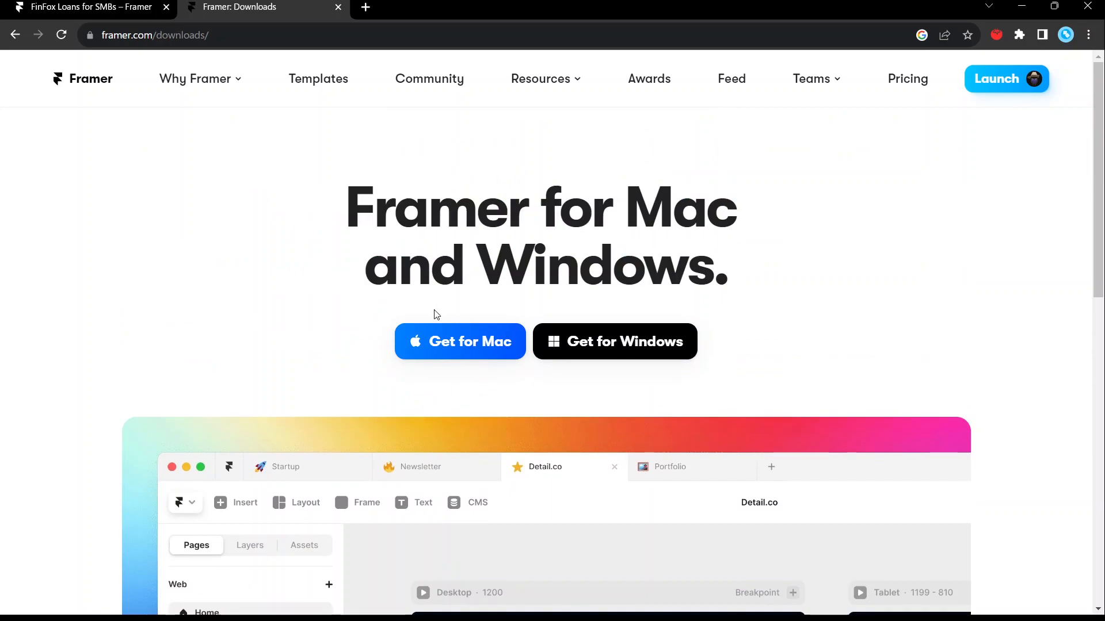
scroll(435, 314, "down", 3)
scroll(437, 299, "up", 1)
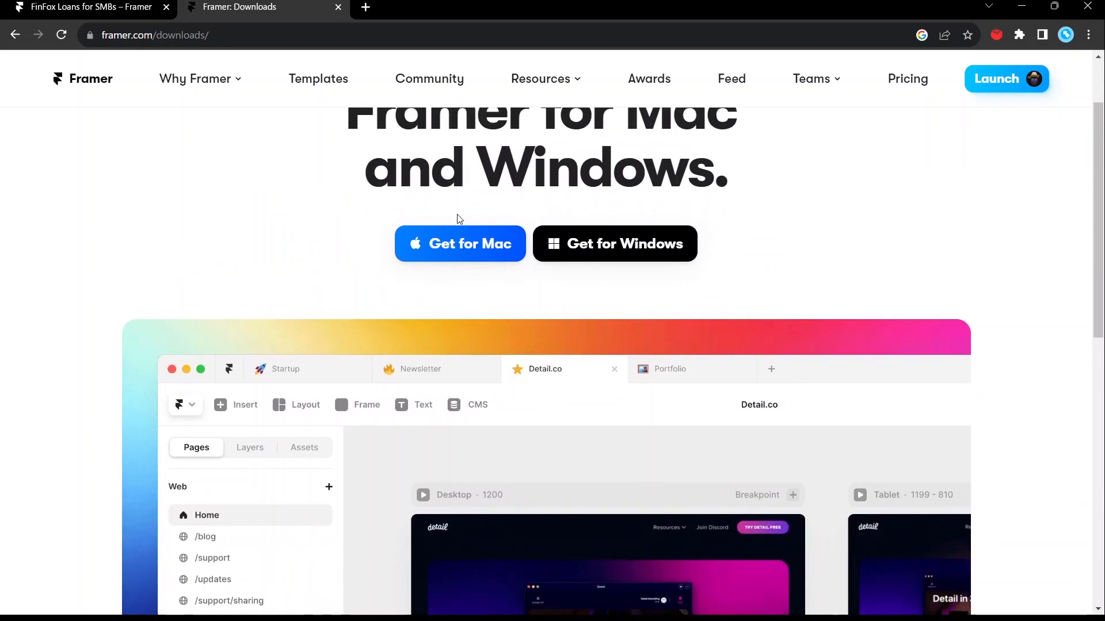
- Open Framer's website templates gallery and look through the free templates and featured designs
left_click(317, 85)
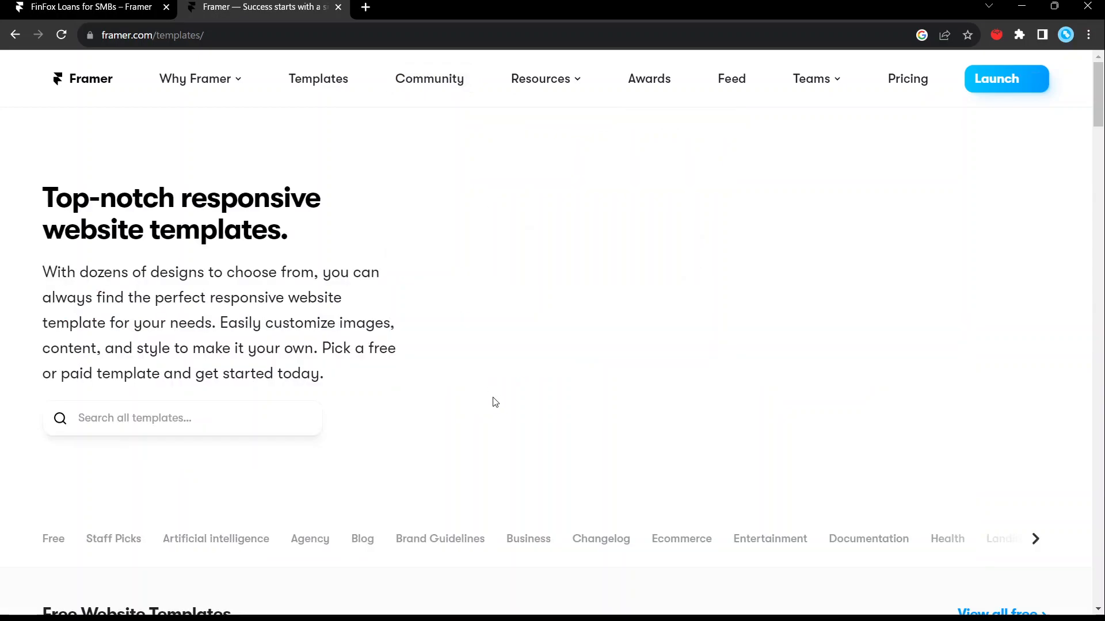
scroll(495, 401, "down", 7)
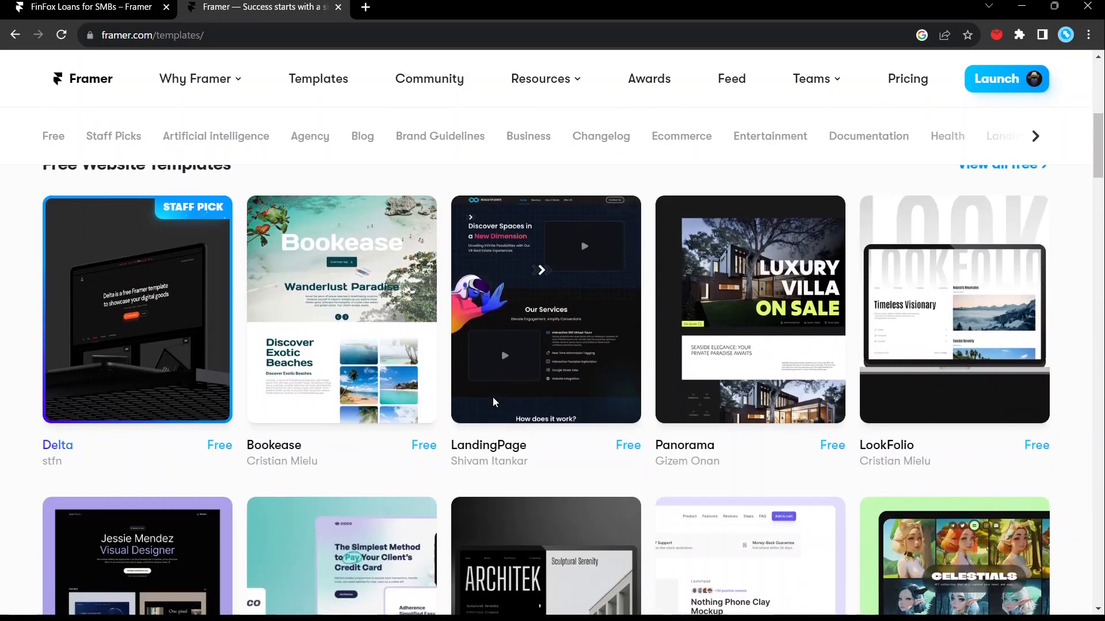
scroll(454, 424, "down", 5)
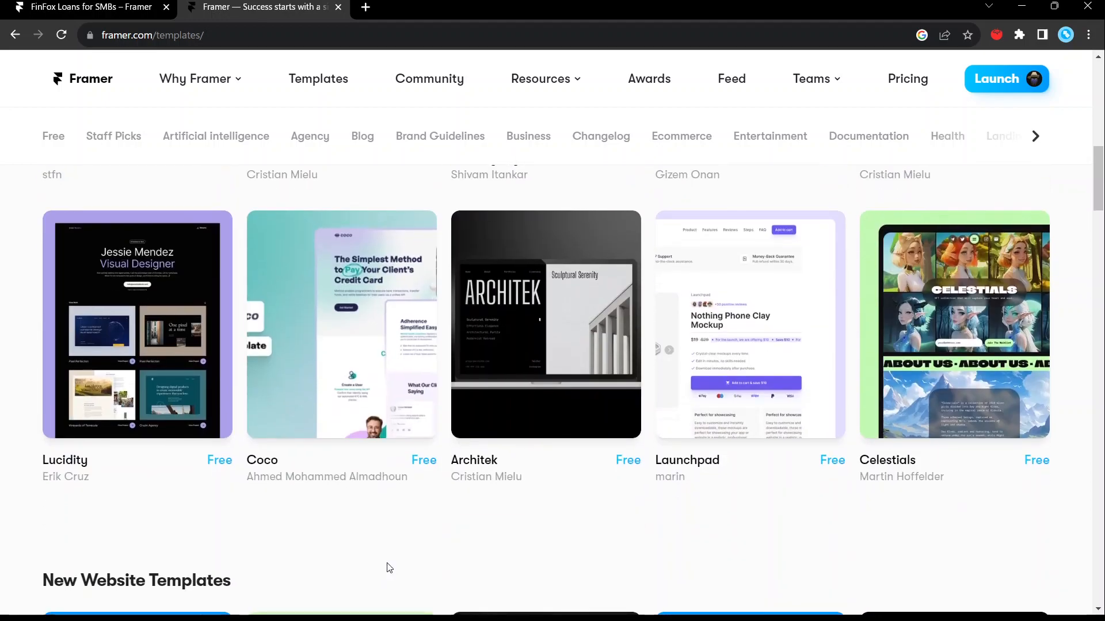
scroll(458, 370, "up", 15)
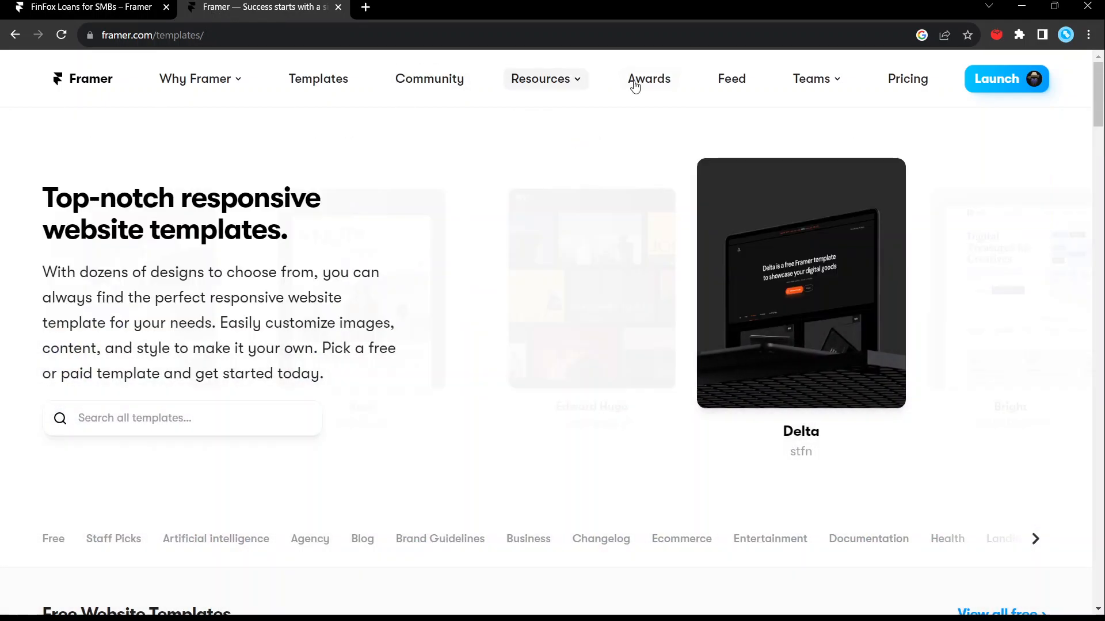
mouse_move(544, 79)
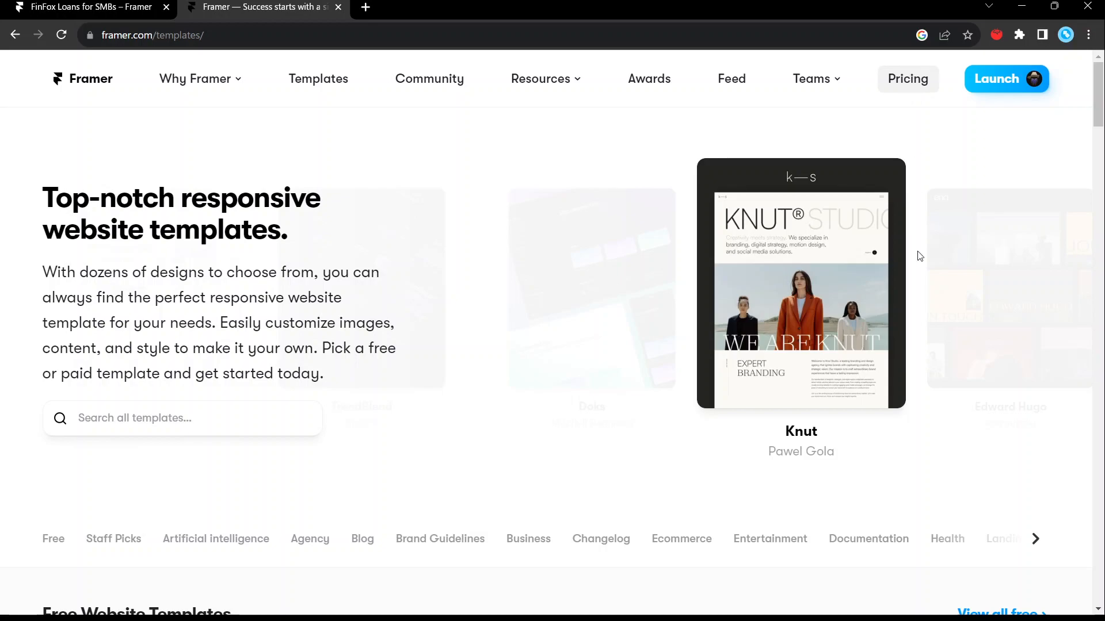
mouse_move(819, 457)
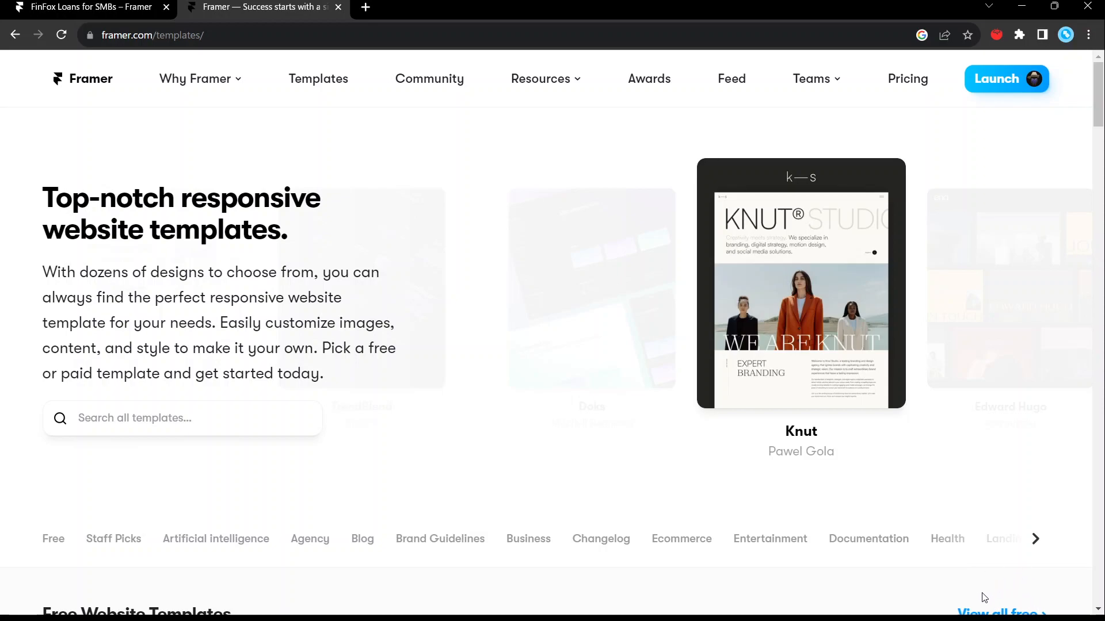
- Open the LandingPage template from the Free Website Templates and view its live preview site, closing the preview when done
scroll(1029, 589, "down", 2)
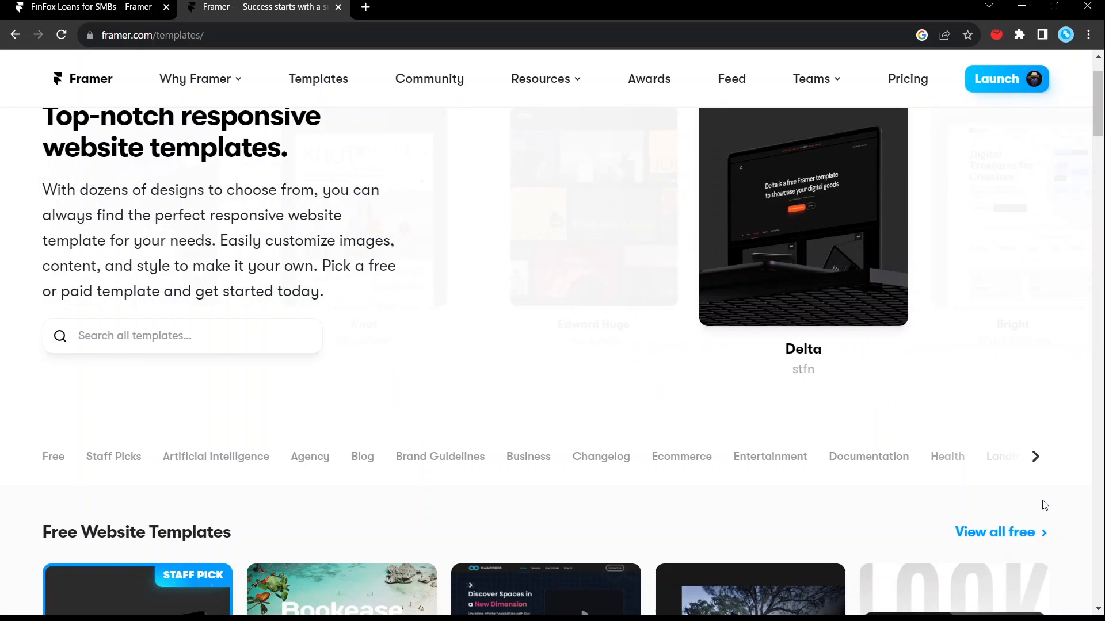
scroll(914, 408, "down", 3)
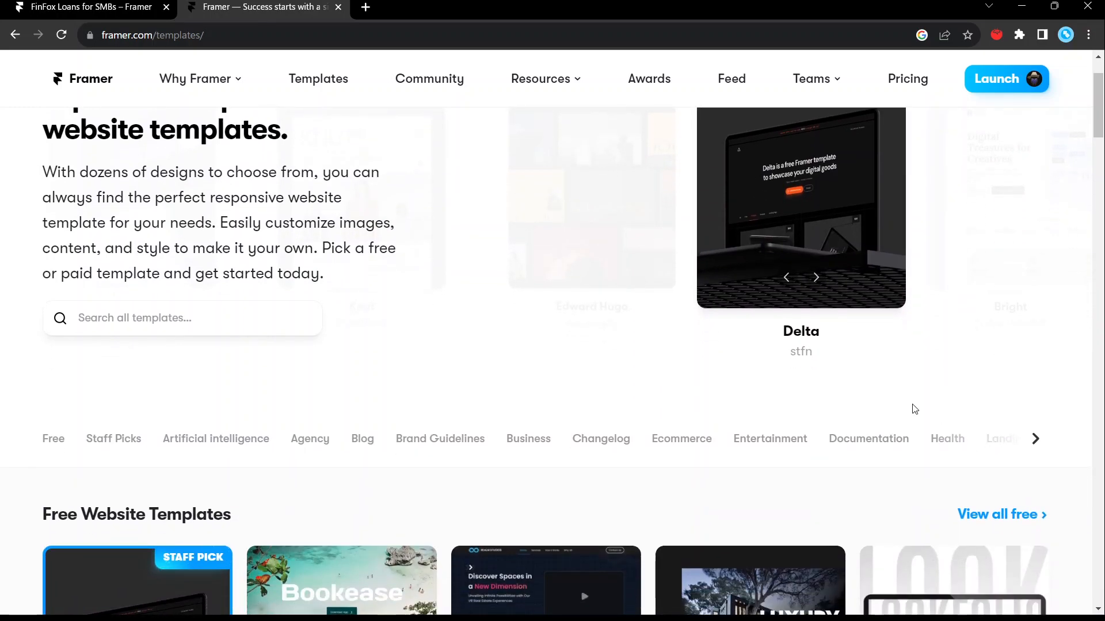
scroll(914, 407, "down", 4)
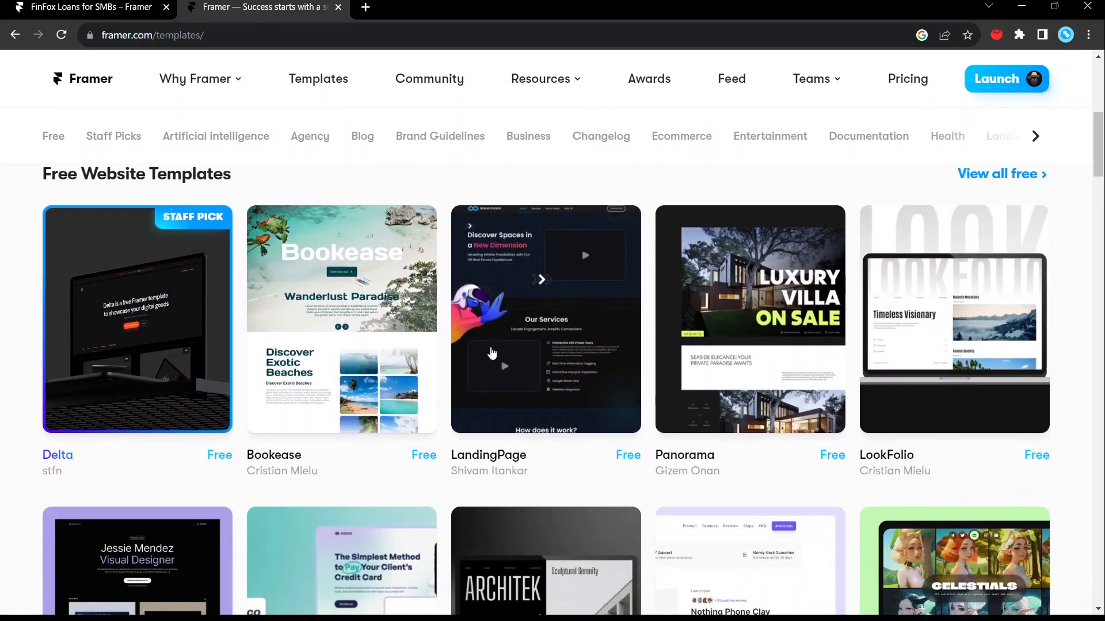
scroll(492, 354, "up", 1)
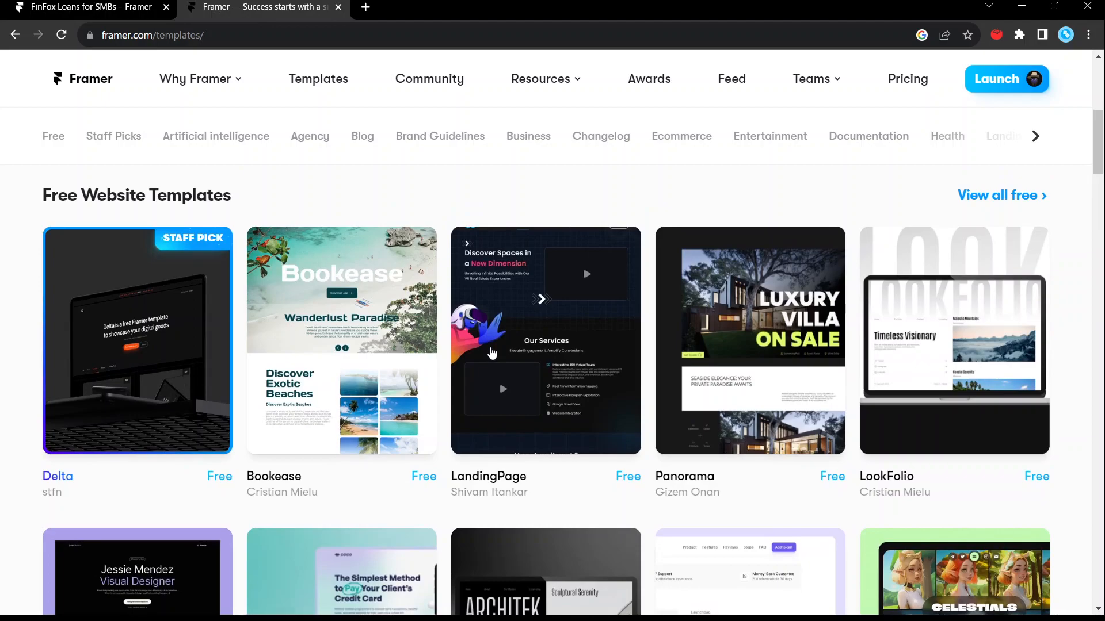
left_click(553, 363)
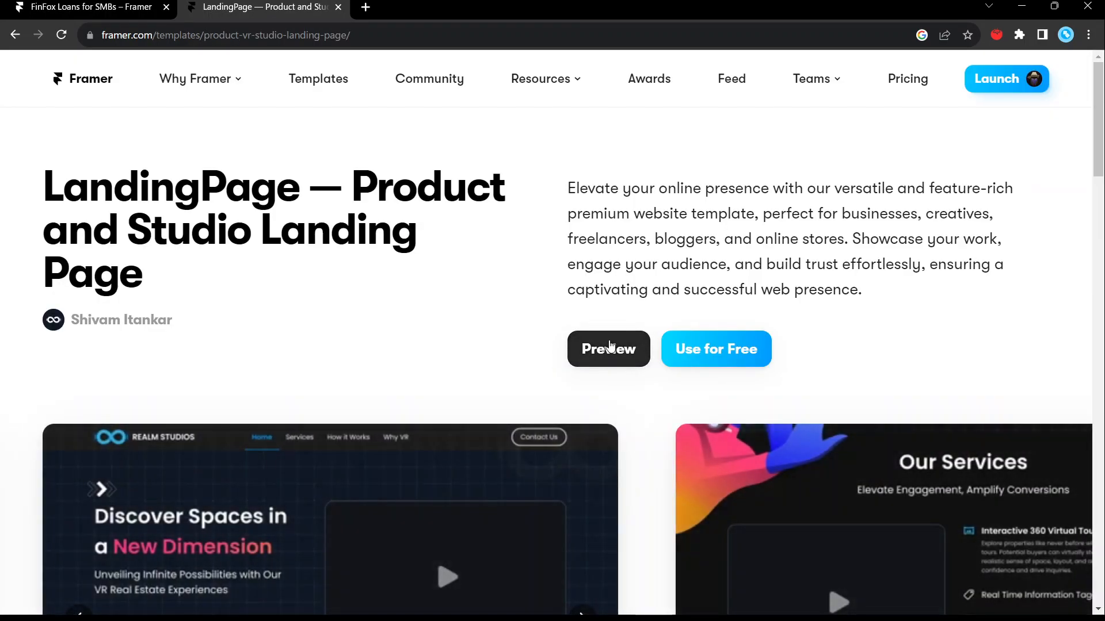
left_click(610, 345)
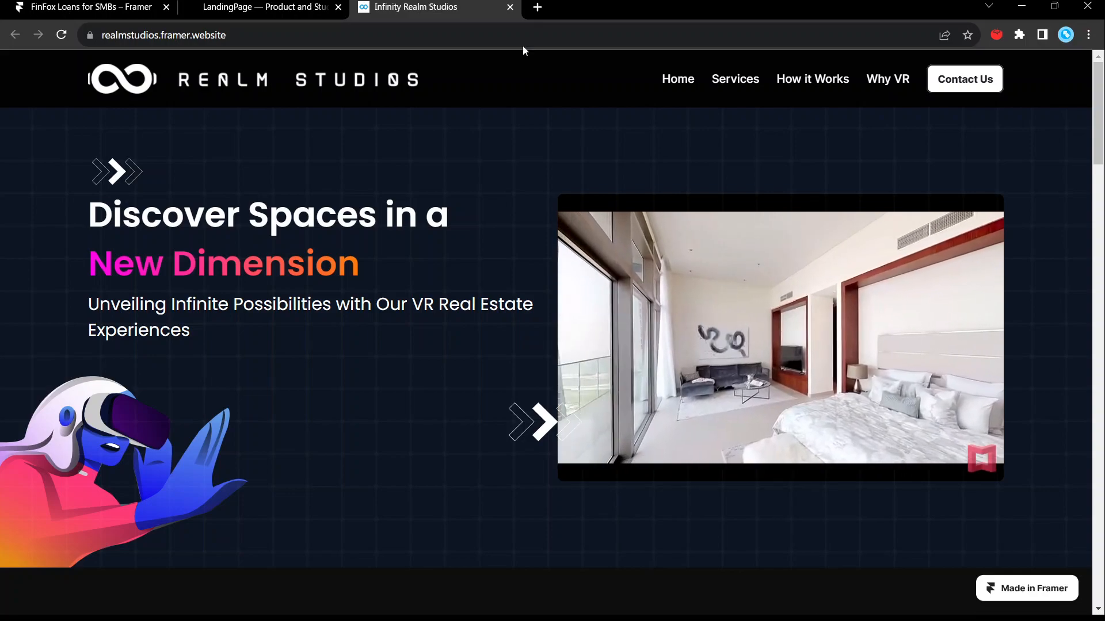
left_click(510, 7)
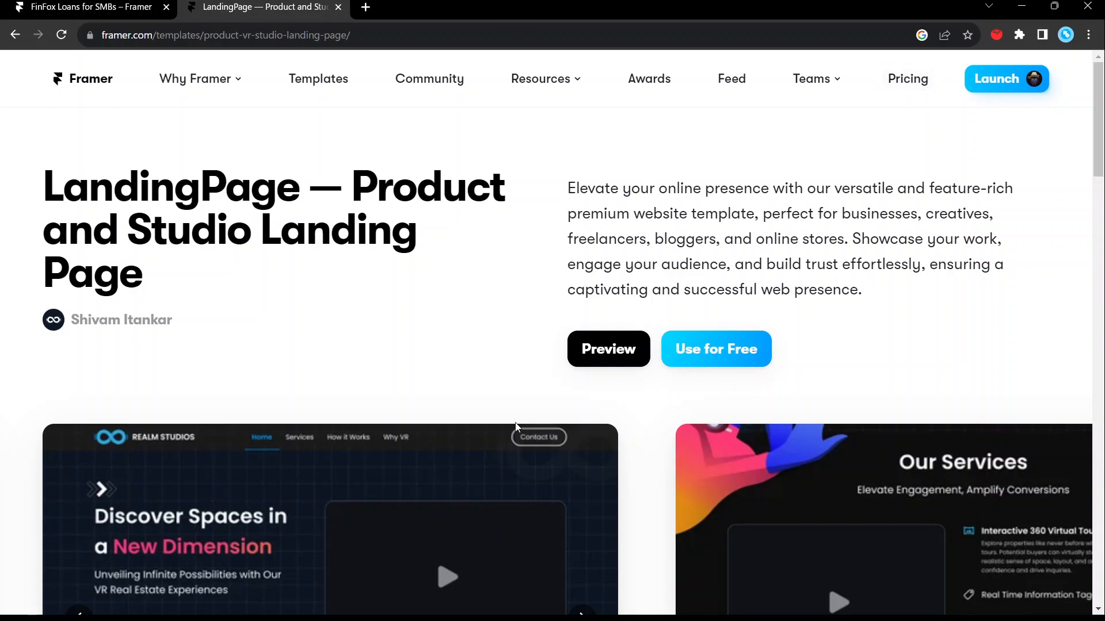
- Examine the LandingPage template's screenshot carousel, description and page list on its detail page
scroll(515, 412, "down", 4)
scroll(513, 433, "down", 1)
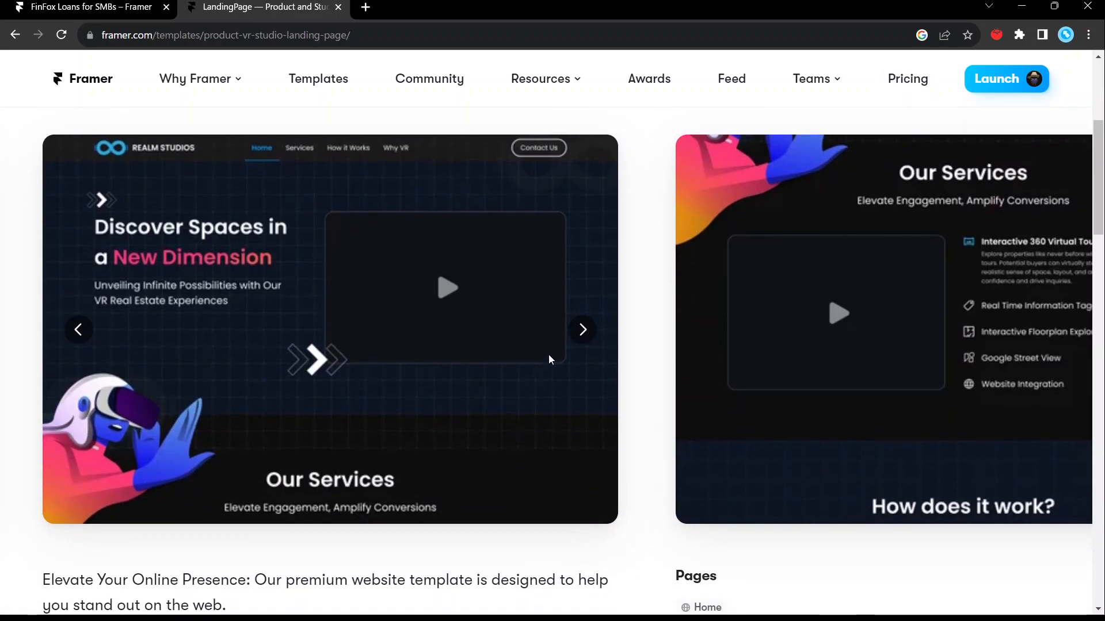
left_click(582, 331)
scroll(577, 337, "down", 1)
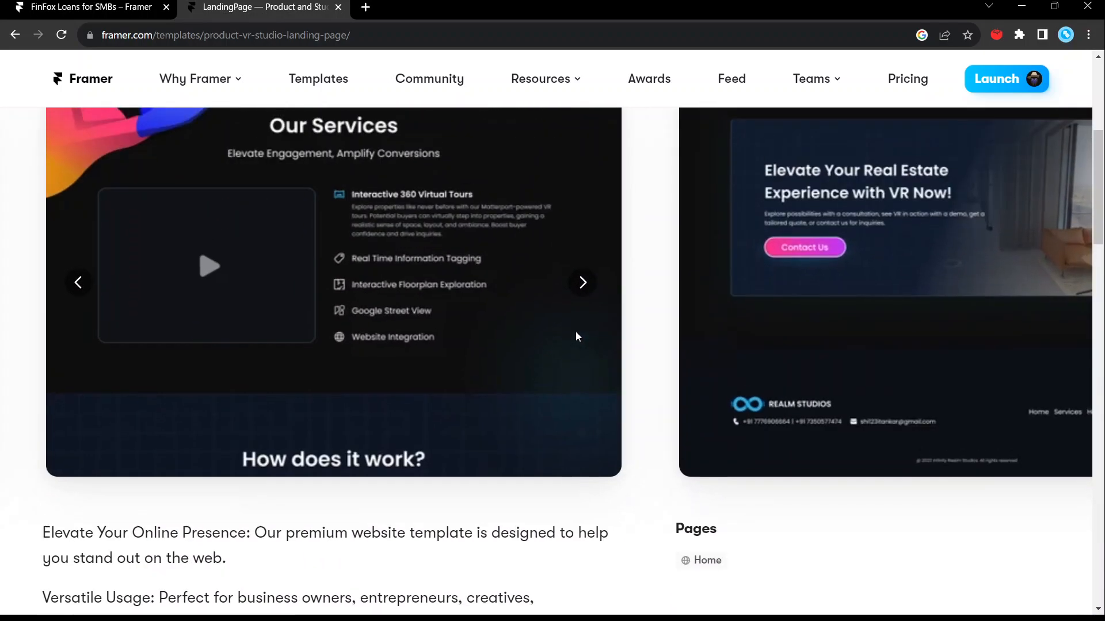
scroll(577, 336, "up", 2)
scroll(624, 359, "up", 2)
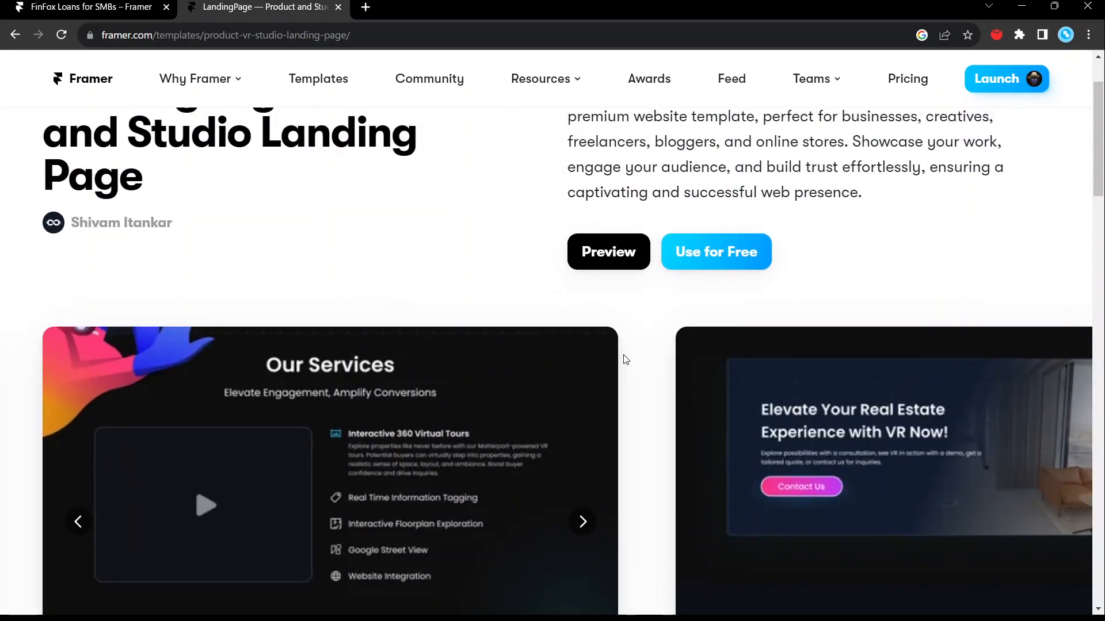
scroll(626, 359, "down", 3)
scroll(627, 360, "down", 7)
scroll(626, 360, "down", 1)
scroll(625, 360, "up", 11)
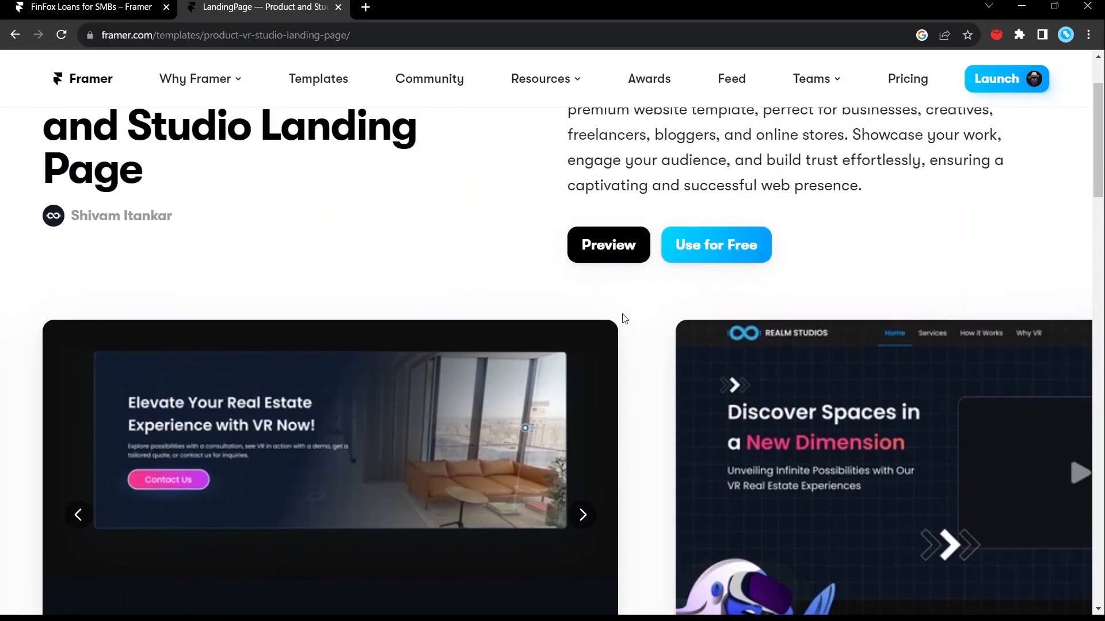
scroll(575, 227, "up", 2)
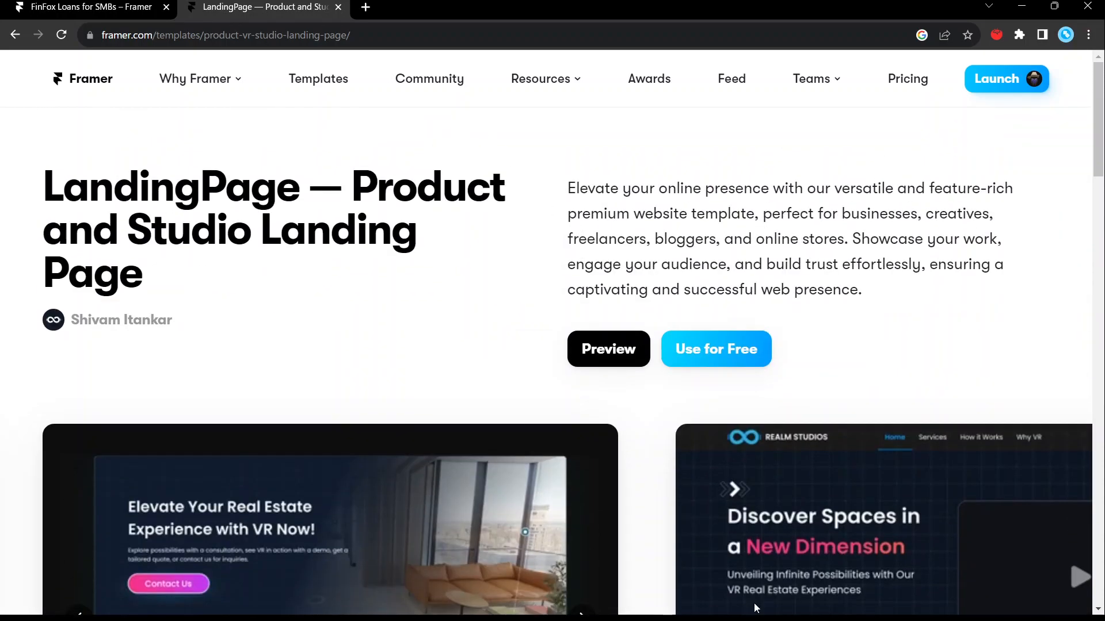
- Switch to the Framer desktop app and open the Start with AI app tour from the project dashboard
left_click(715, 619)
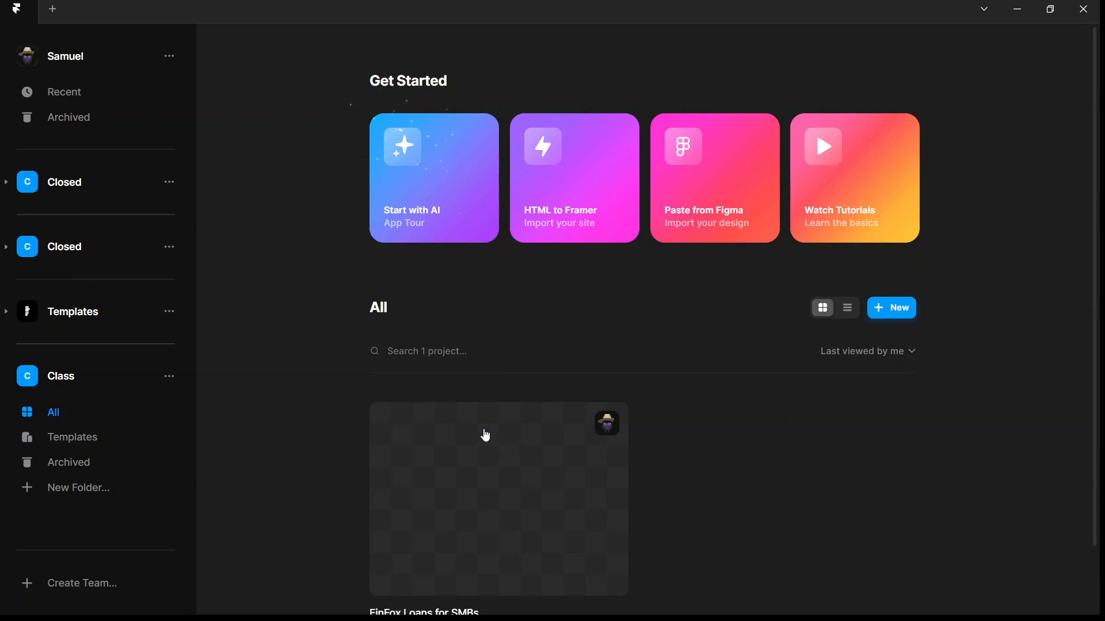
scroll(643, 509, "down", 1)
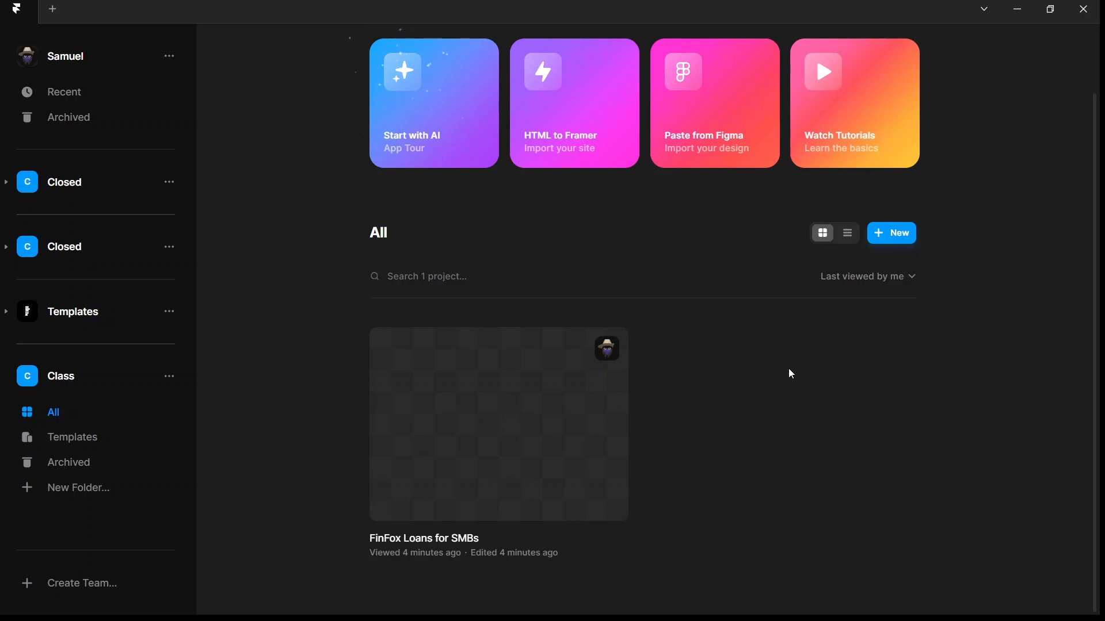
scroll(589, 399, "up", 2)
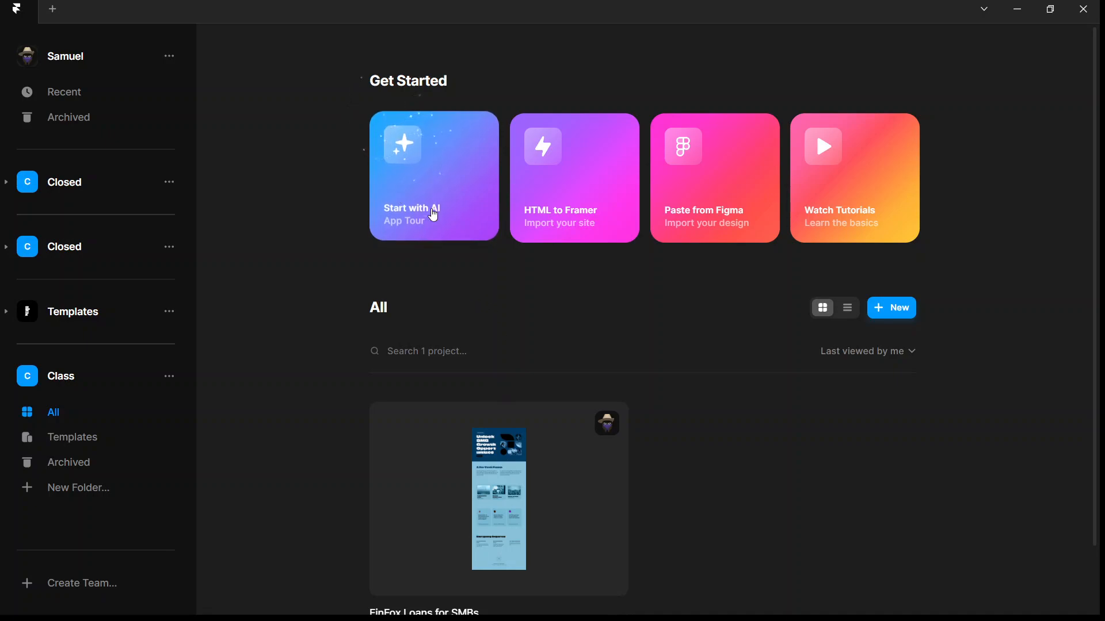
left_click(433, 215)
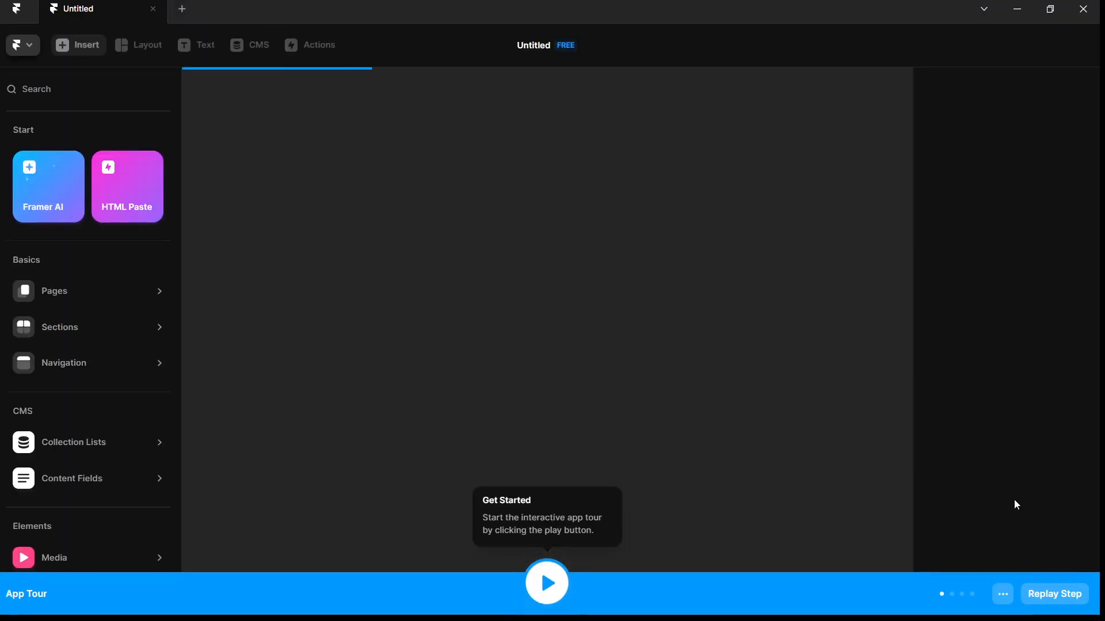
- Exit the app tour tutorial and close the insert options to show the blank project canvas
left_click(1003, 595)
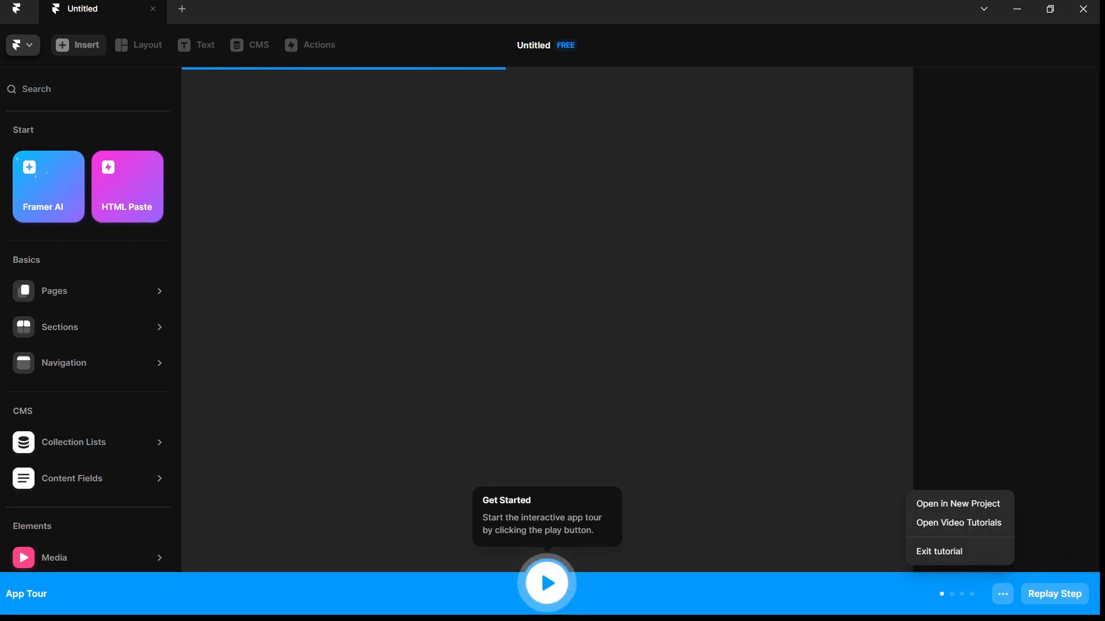
left_click(954, 551)
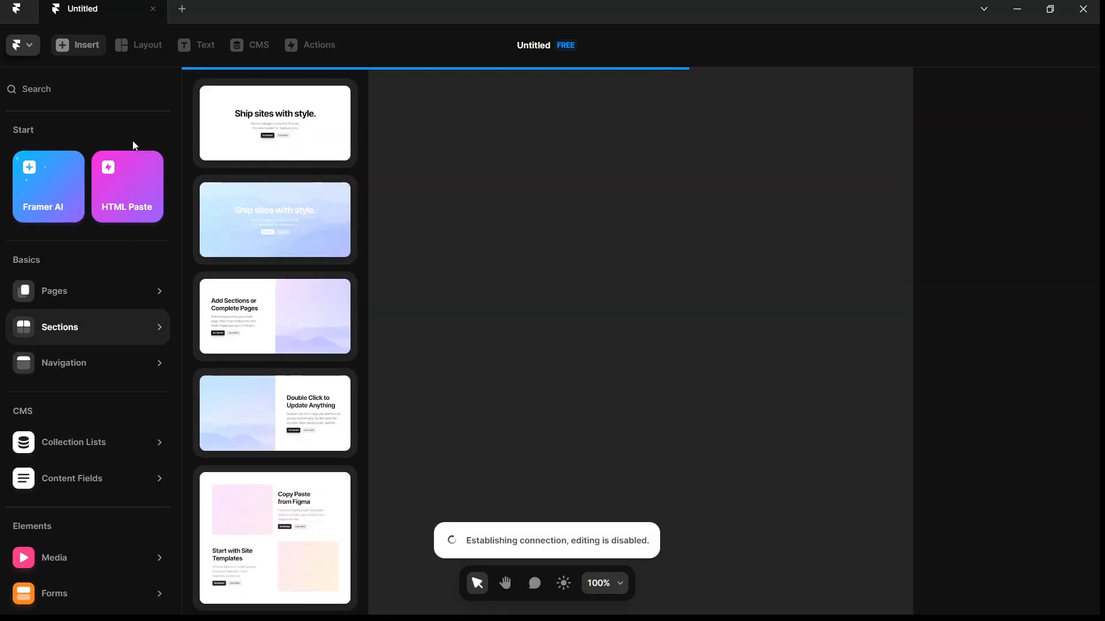
mouse_move(100, 433)
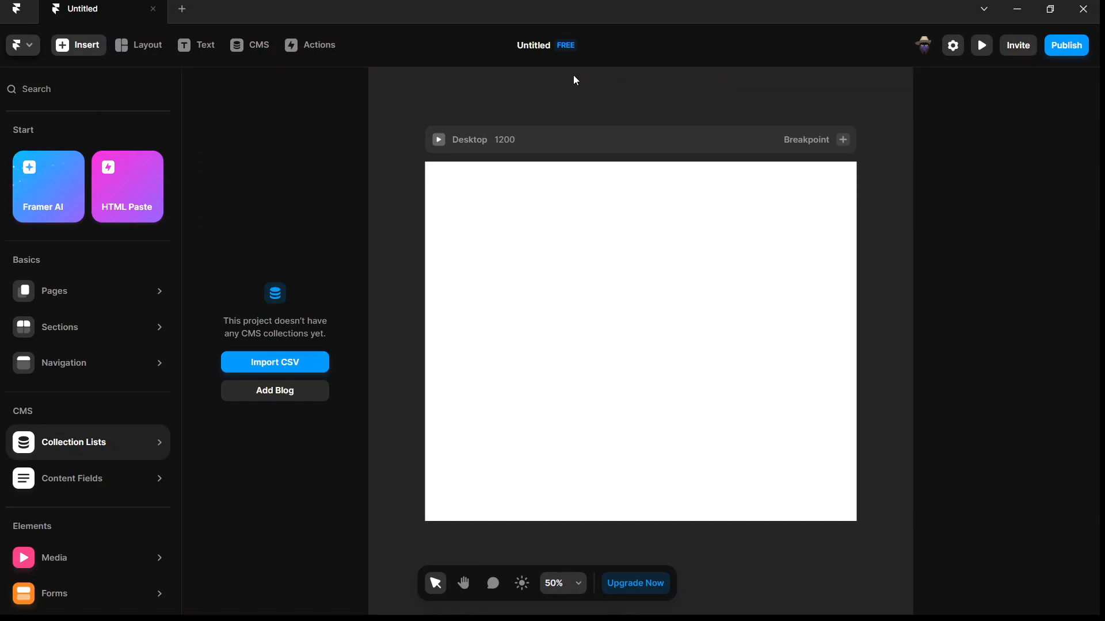
left_click(398, 311)
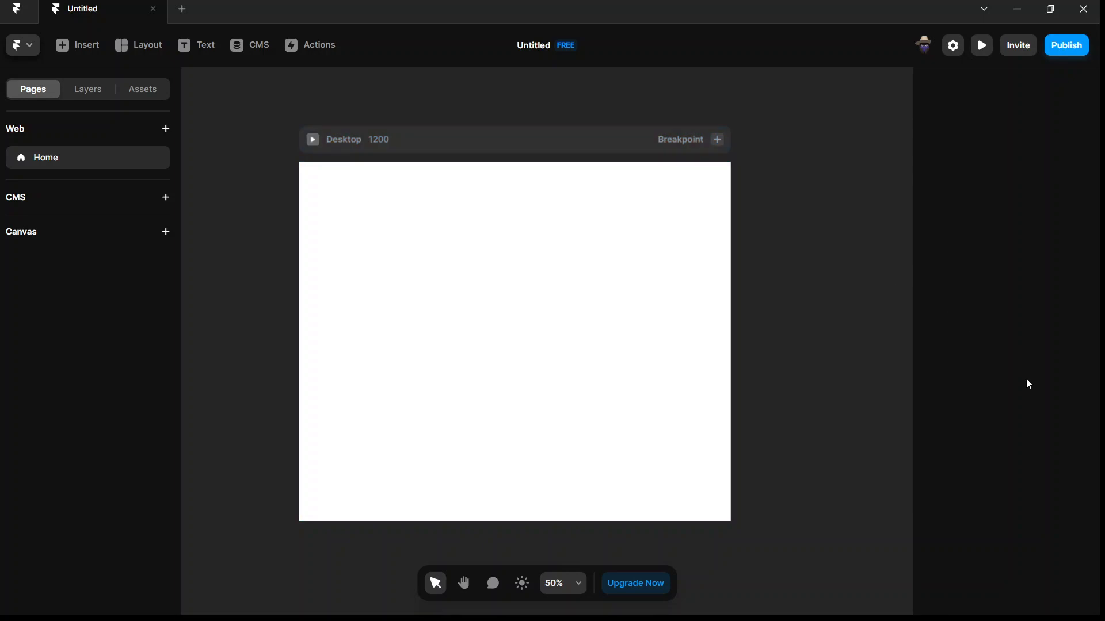
- Select the Desktop frame to examine its breakpoint, layout and style properties, and deselect it
left_click(557, 402)
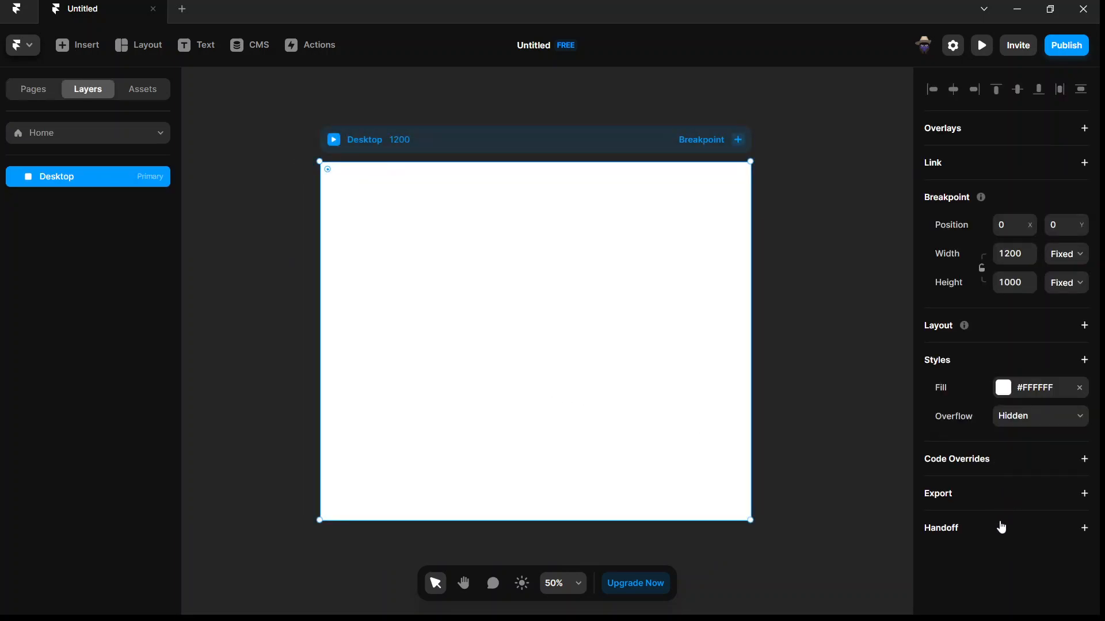
scroll(591, 385, "down", 2)
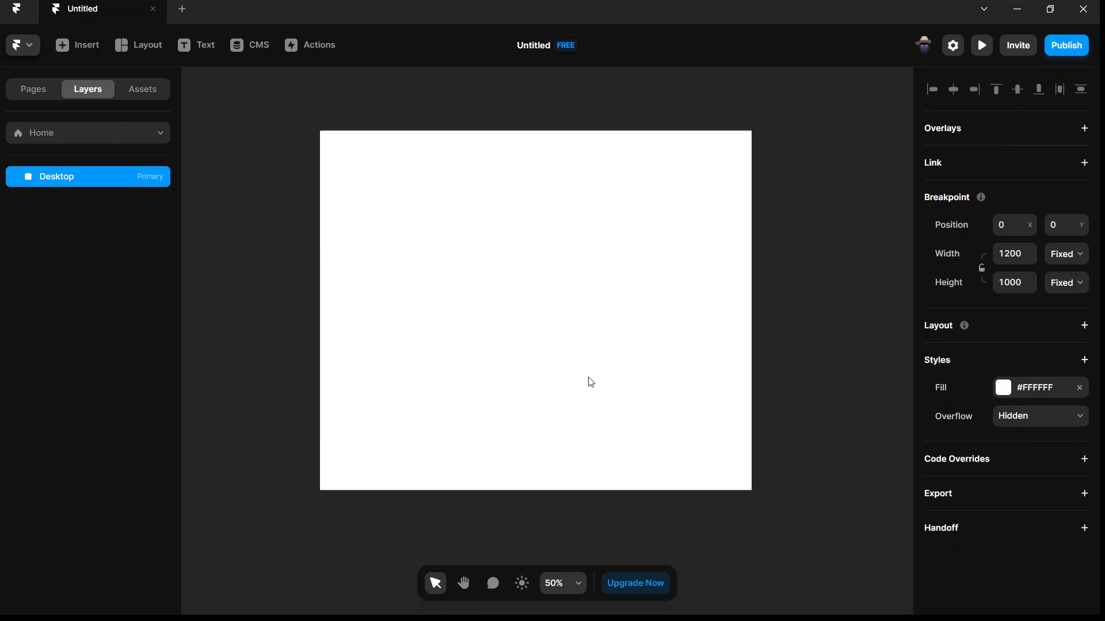
left_click(267, 231)
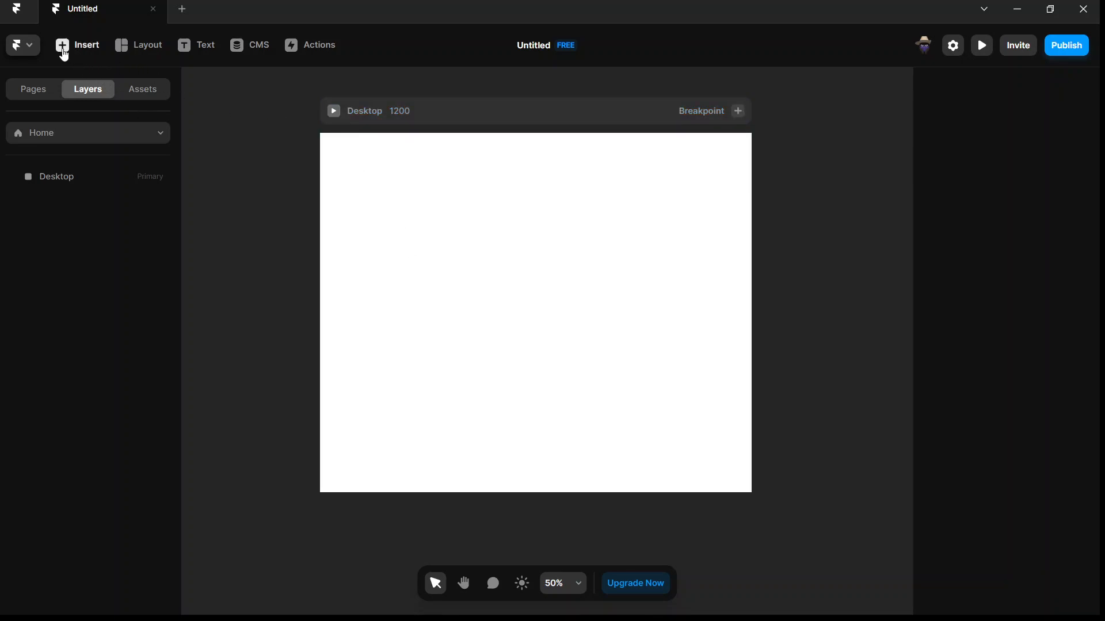
- Open the insert options and preview the ready-made Pages and Sections layouts
left_click(85, 51)
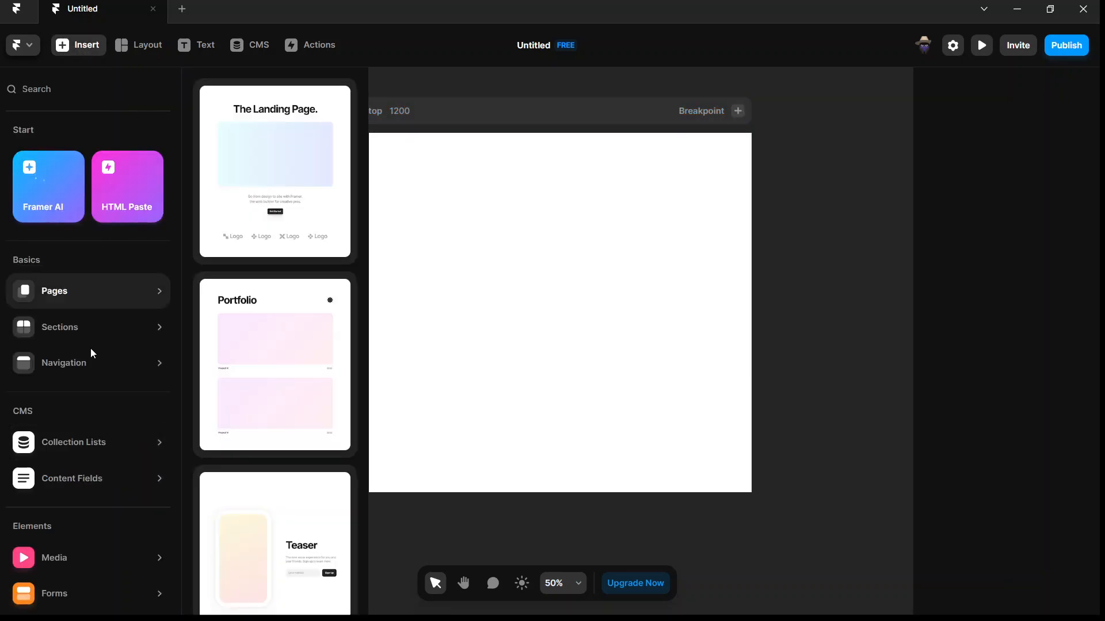
mouse_move(93, 311)
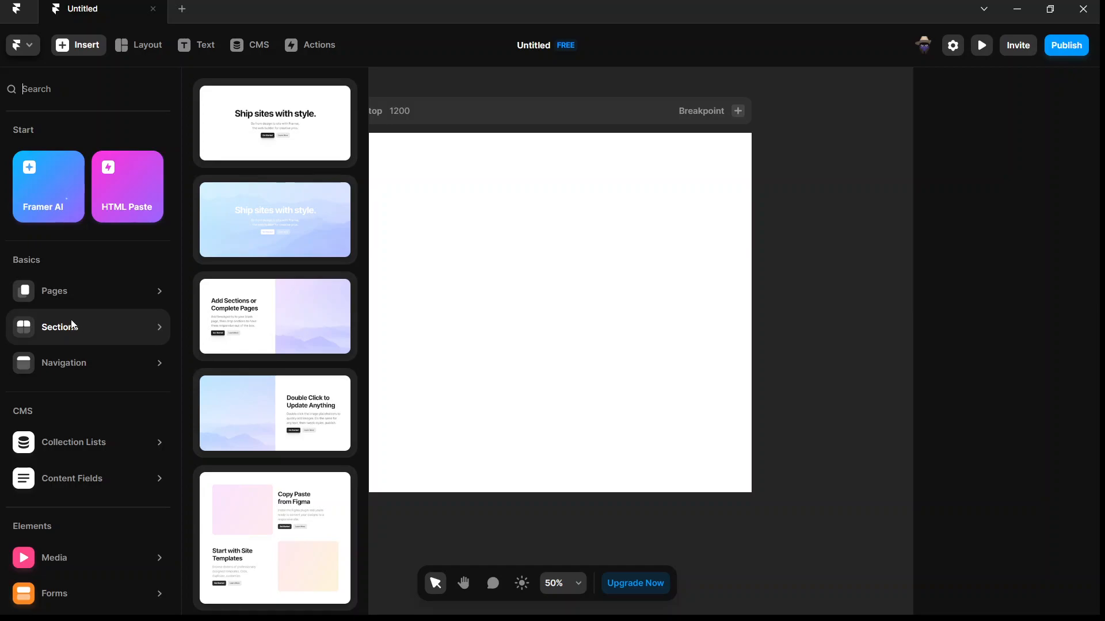
mouse_move(55, 296)
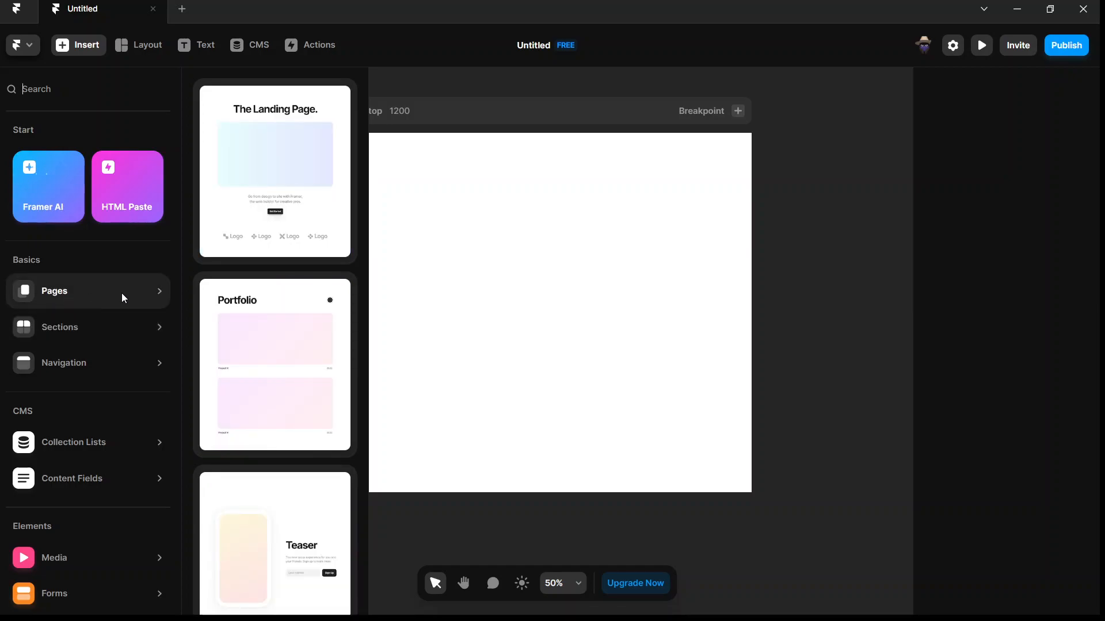
- Look through the ready-made page layouts and add The Landing Page layout to the project
mouse_move(282, 187)
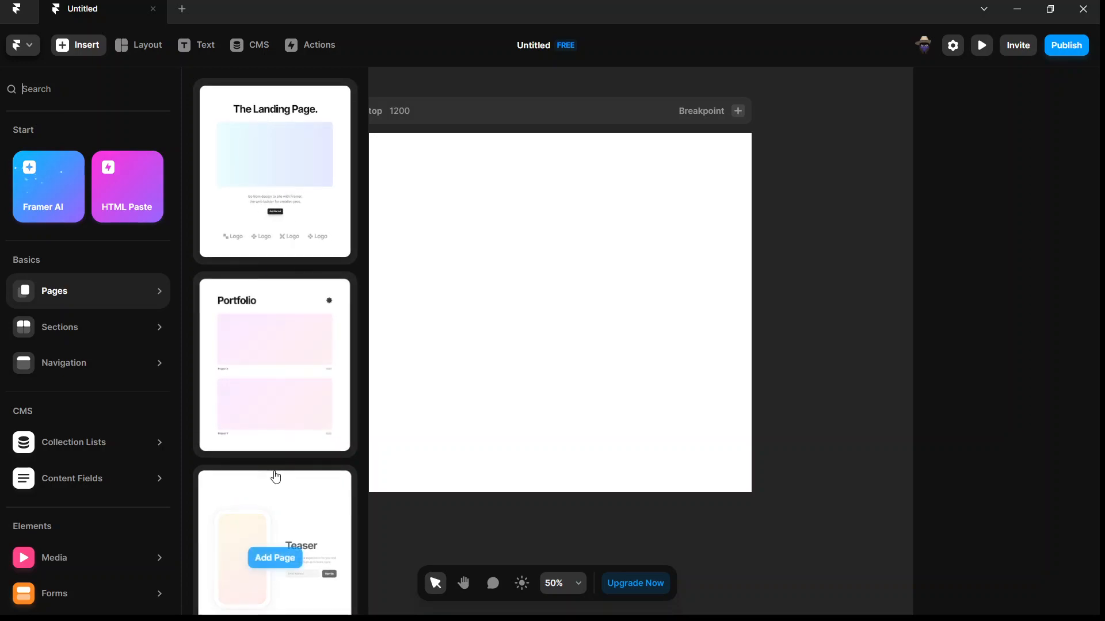
scroll(274, 476, "down", 10)
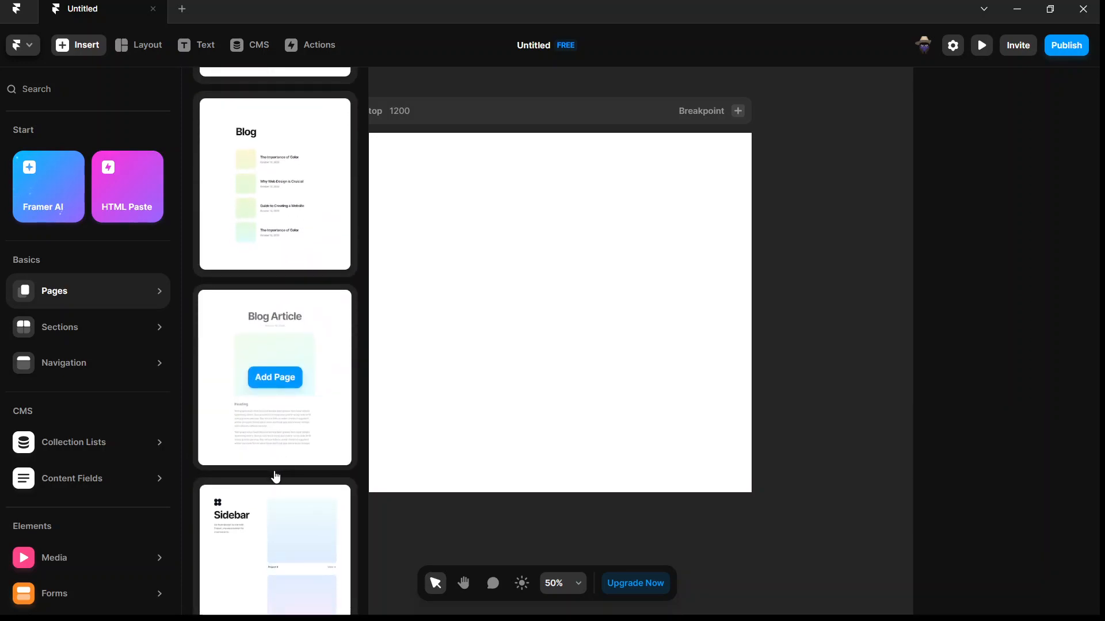
scroll(276, 477, "down", 2)
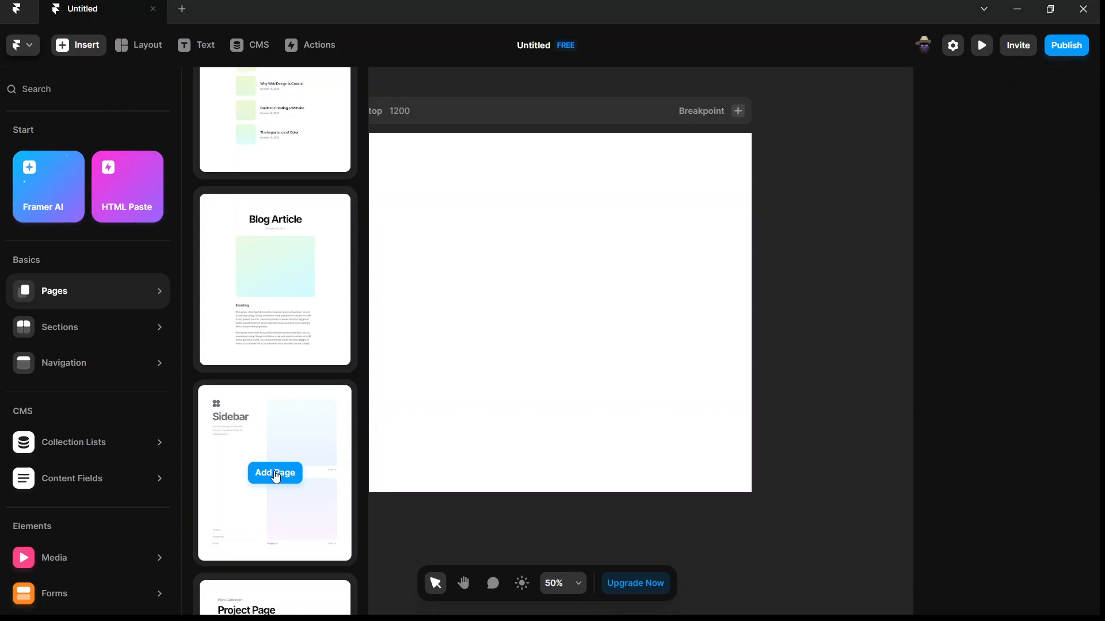
scroll(276, 476, "up", 10)
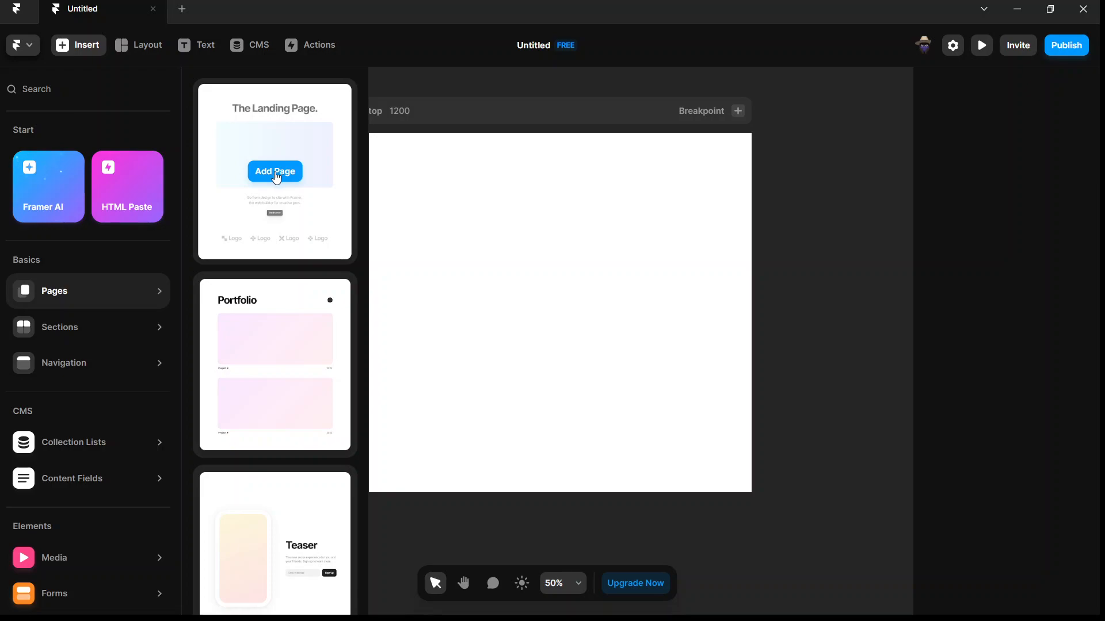
left_click(273, 174)
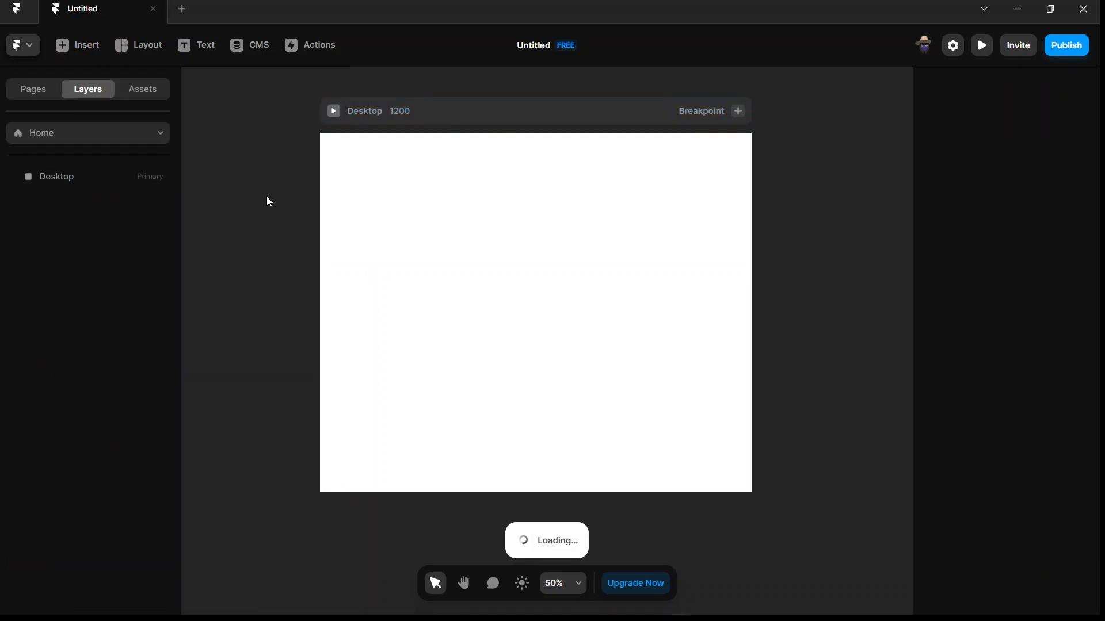
- Show the project's page list and examine the landing page's Desktop, Tablet and Phone versions from header to footer
left_click(33, 88)
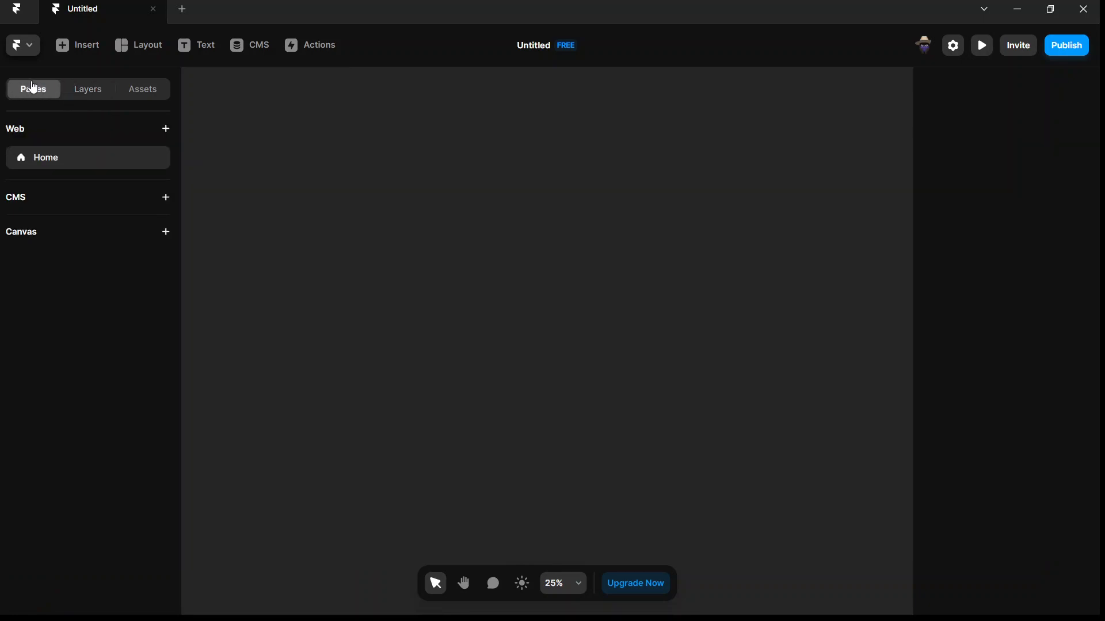
scroll(338, 222, "up", 2)
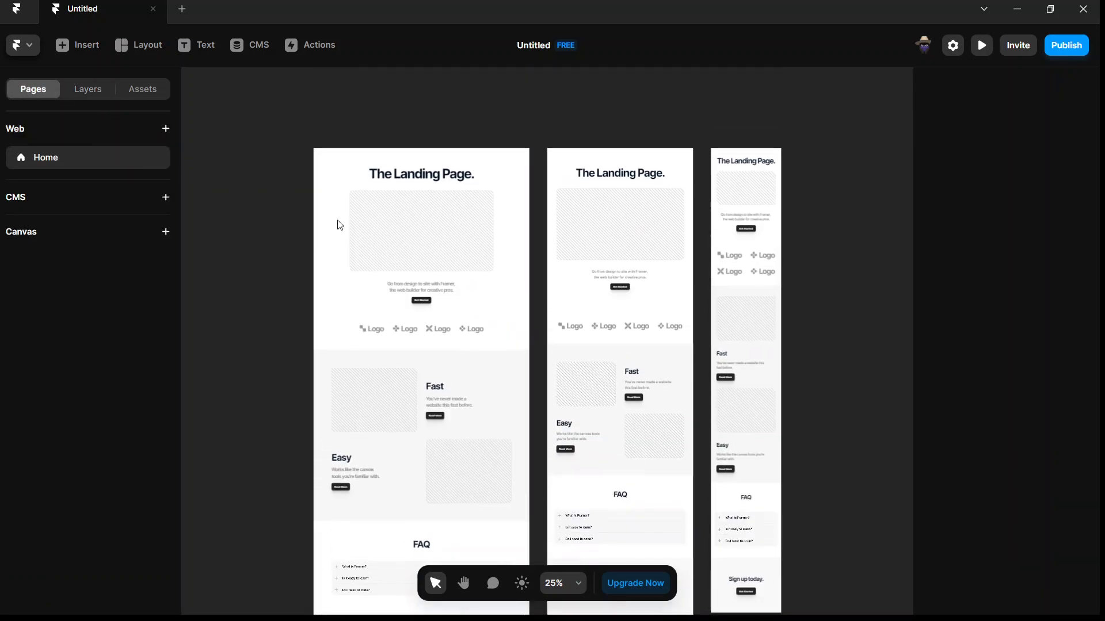
scroll(452, 211, "up", 1)
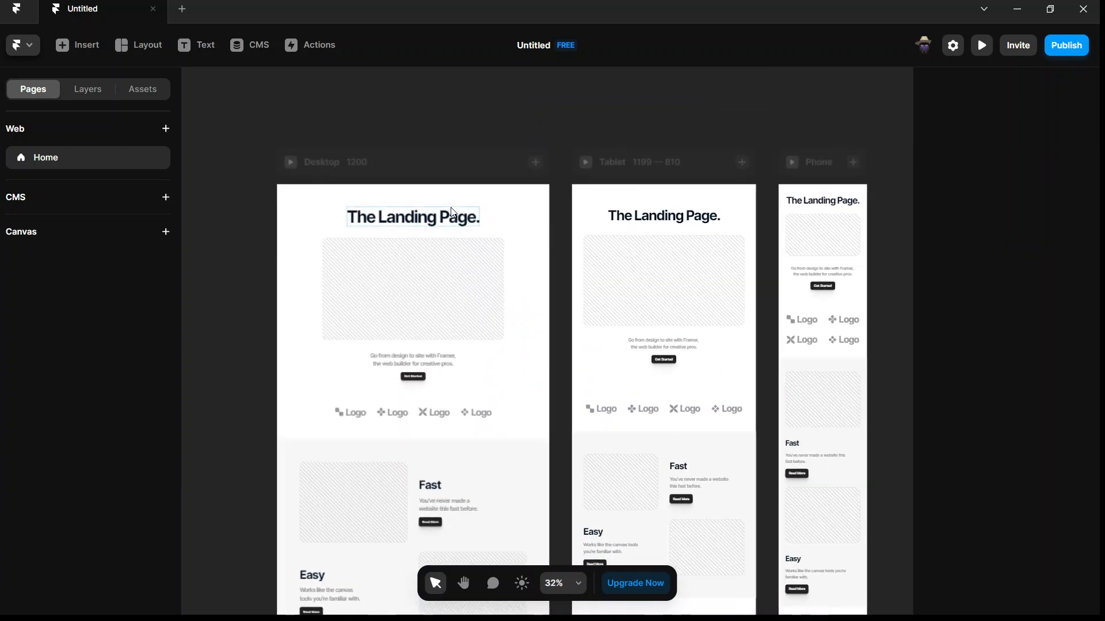
scroll(464, 360, "up", 3)
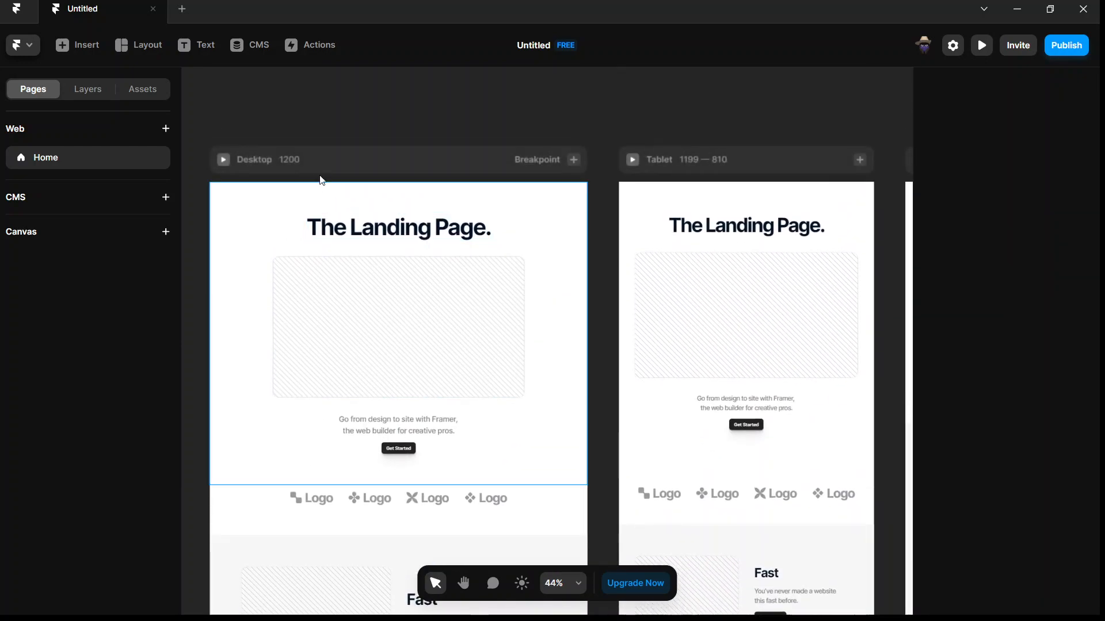
scroll(707, 236, "right", 3)
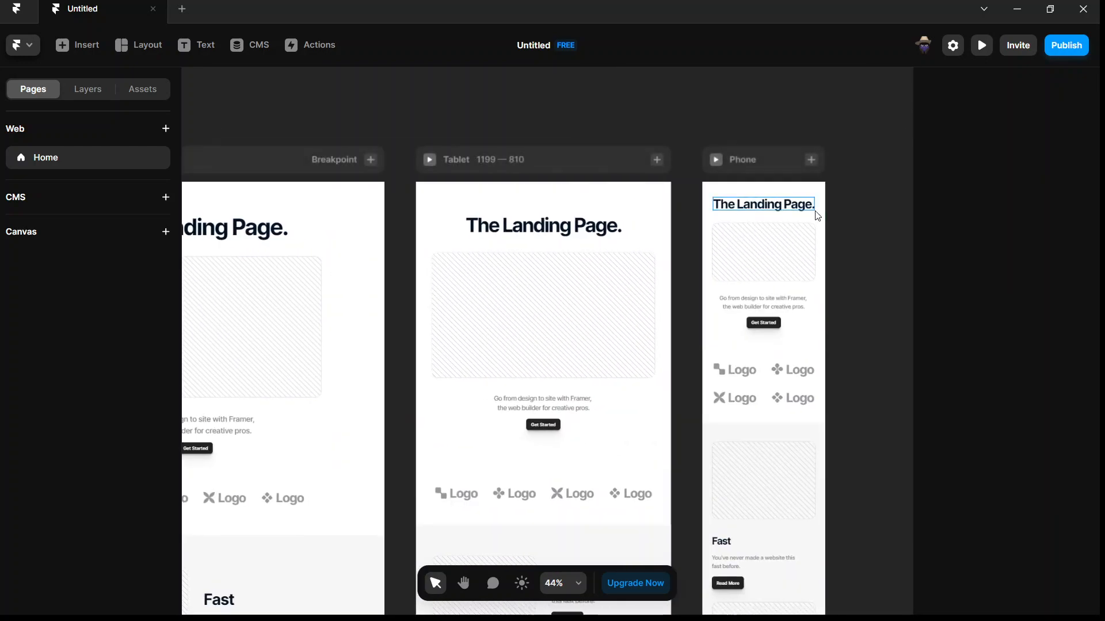
scroll(671, 251, "up", 2)
scroll(673, 255, "down", 2)
scroll(674, 256, "down", 2)
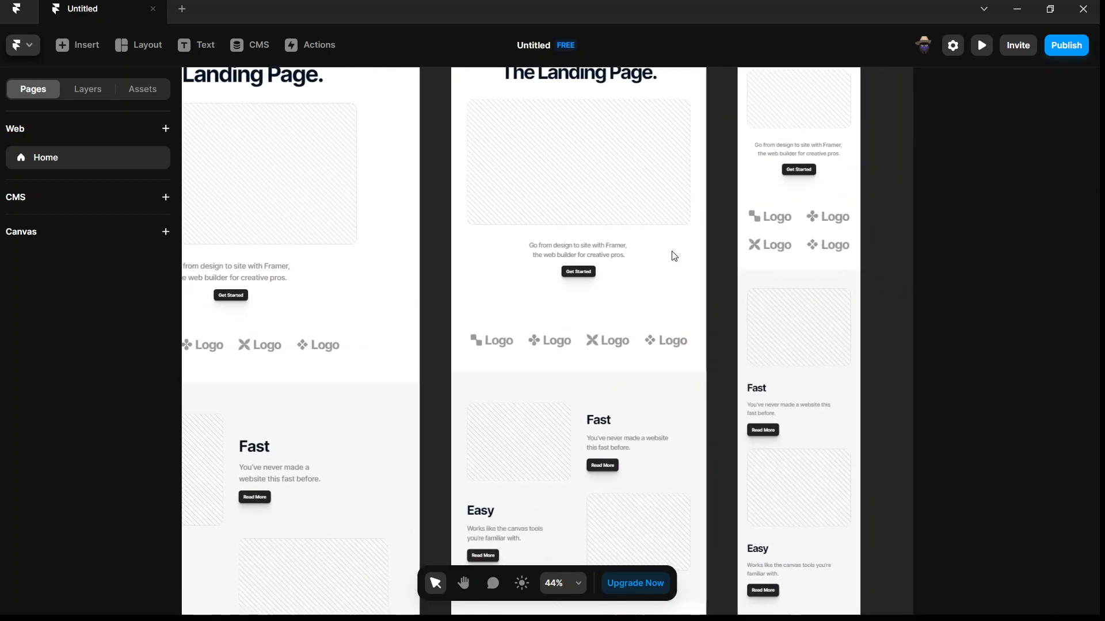
scroll(674, 256, "right", 3)
scroll(675, 256, "down", 5)
scroll(674, 256, "down", 3)
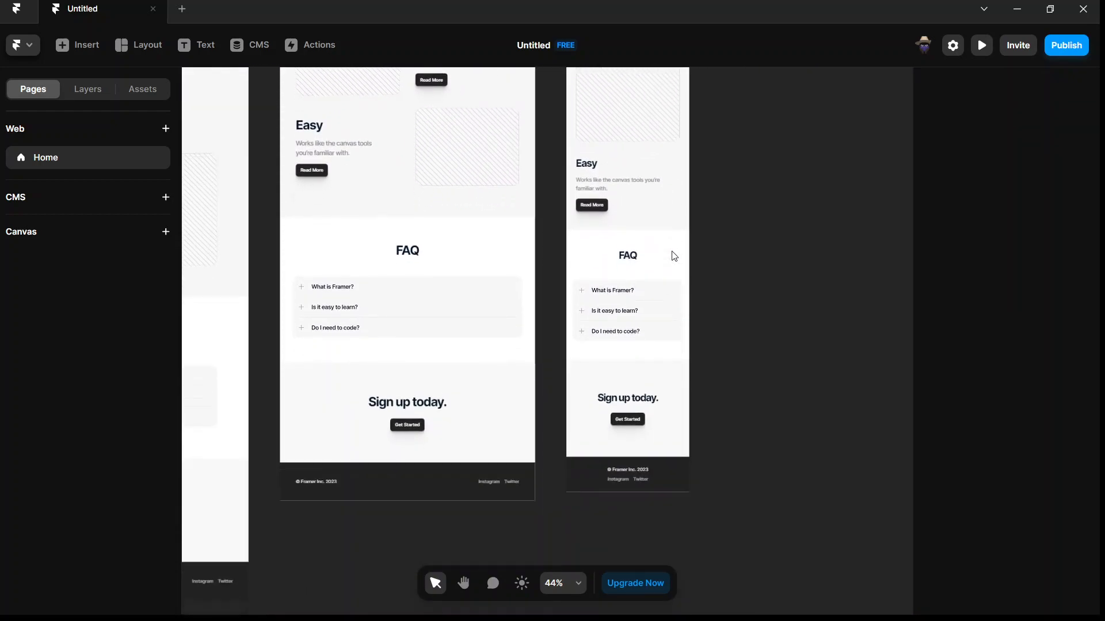
scroll(675, 256, "up", 2)
scroll(675, 256, "up", 1)
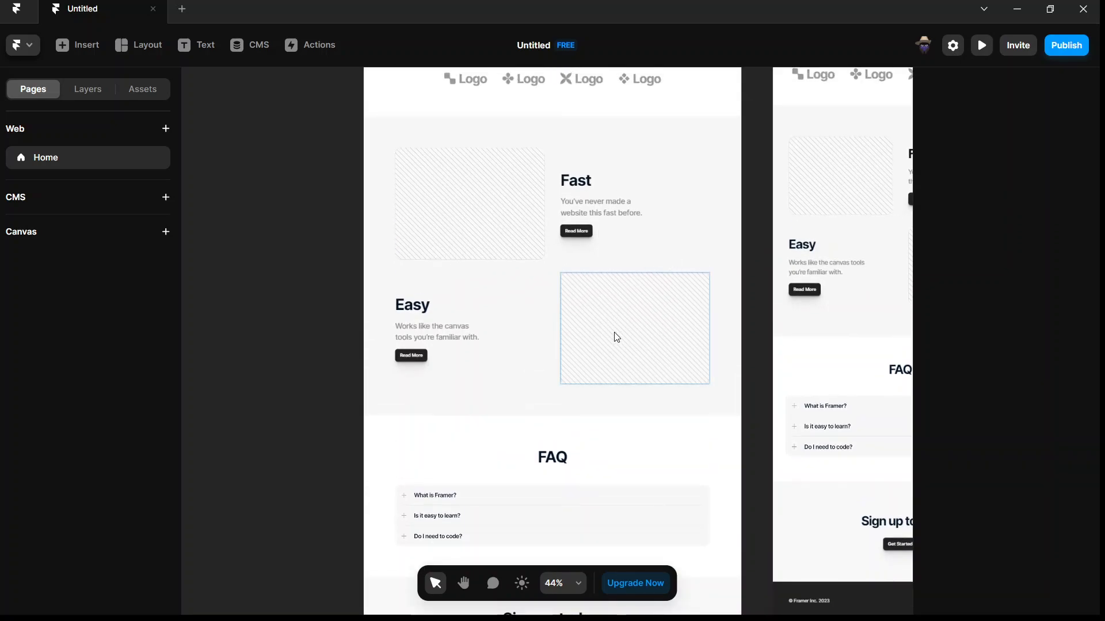
- Select the image placeholder beside the Easy text and examine the Desktop version's features, FAQ, sign-up and footer sections
left_click(614, 336)
scroll(516, 370, "up", 2)
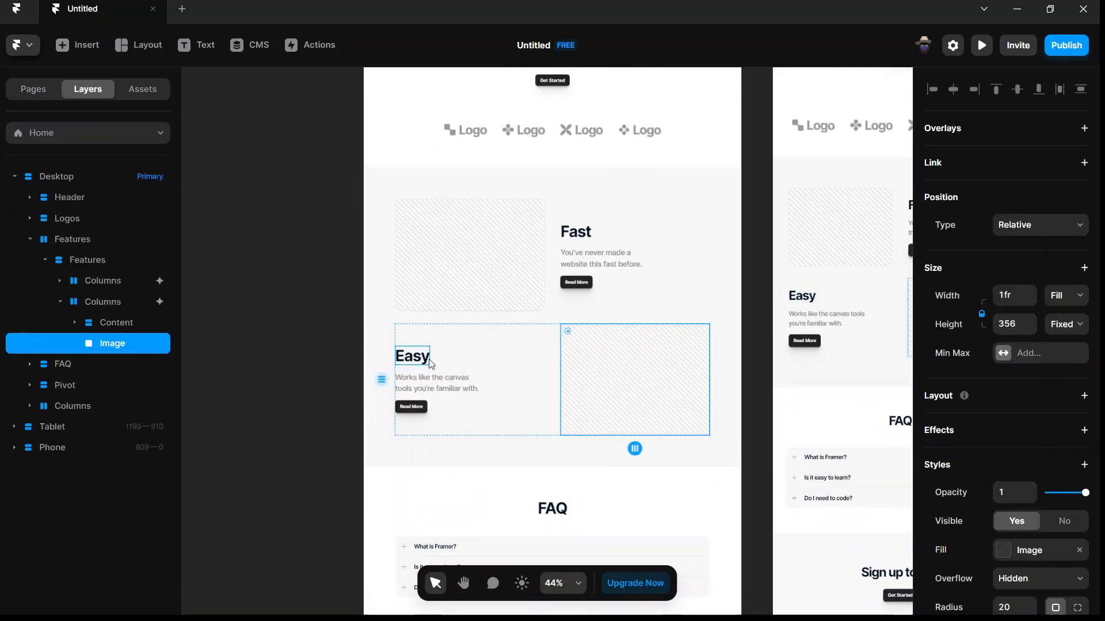
scroll(423, 410, "up", 3)
scroll(449, 435, "down", 2)
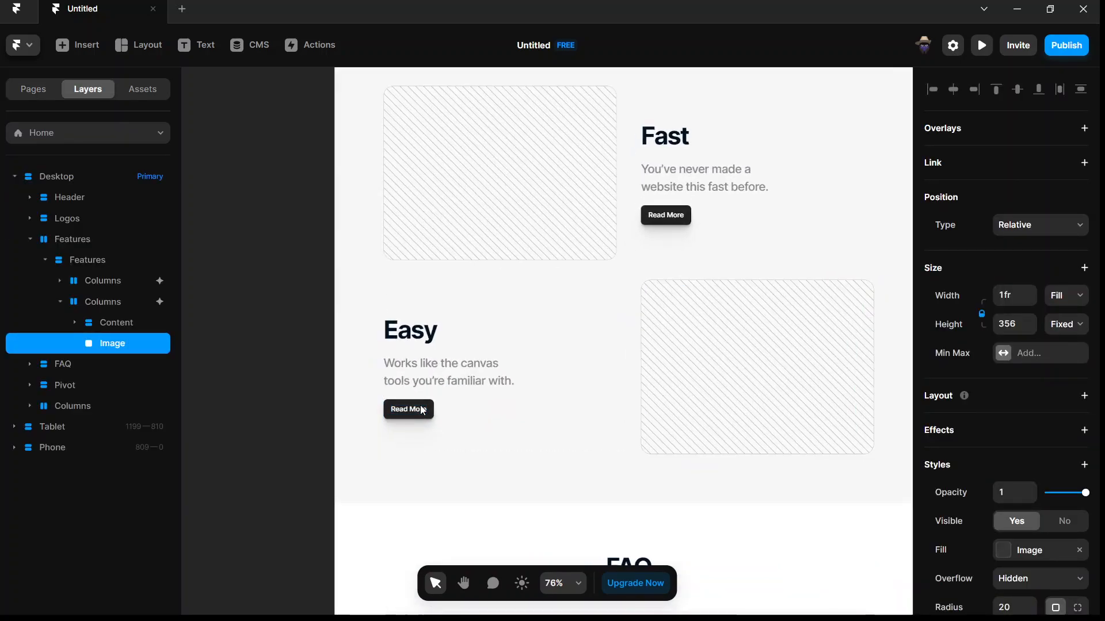
scroll(474, 461, "down", 5)
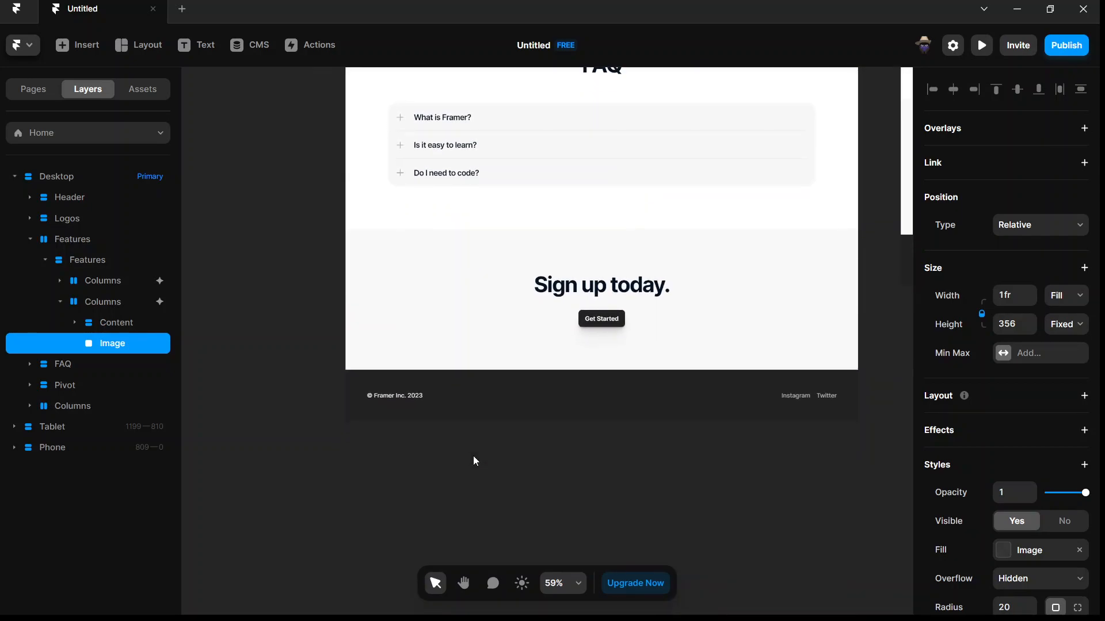
scroll(443, 381, "up", 5)
scroll(445, 383, "up", 10)
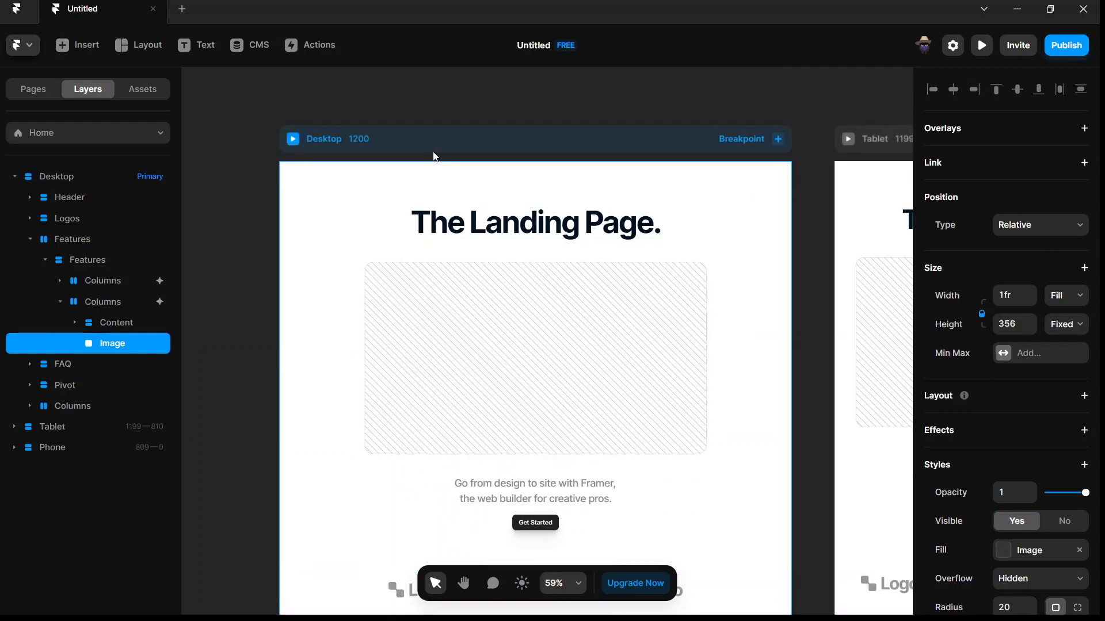
- Clear the landing page layout and insert the plain white "Ship sites with style." header section into the blank Desktop frame
left_click(89, 50)
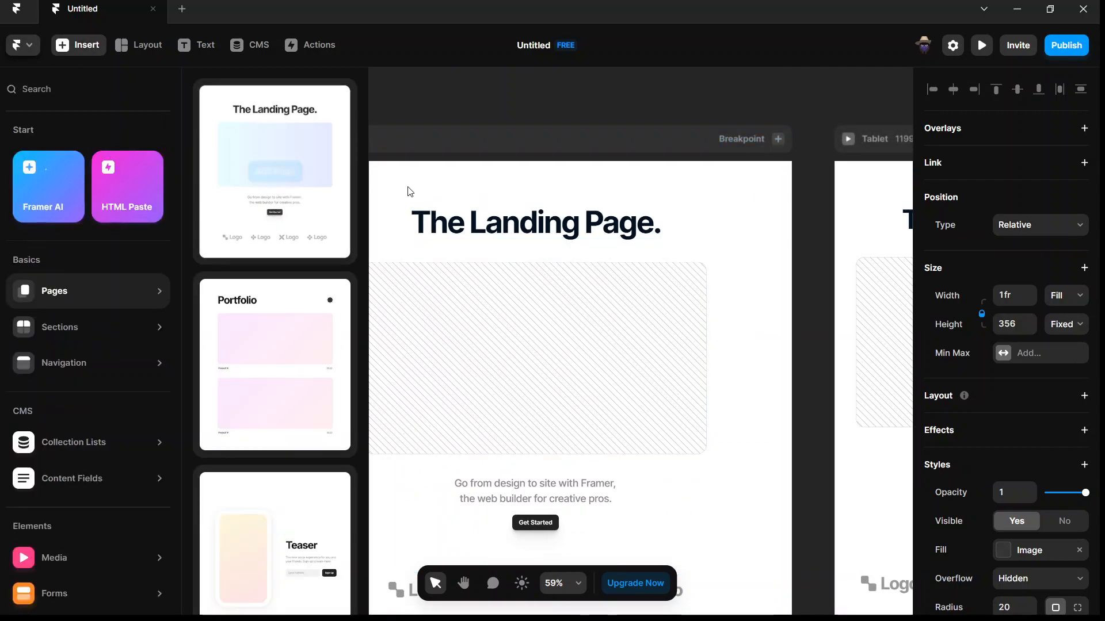
left_click(542, 103)
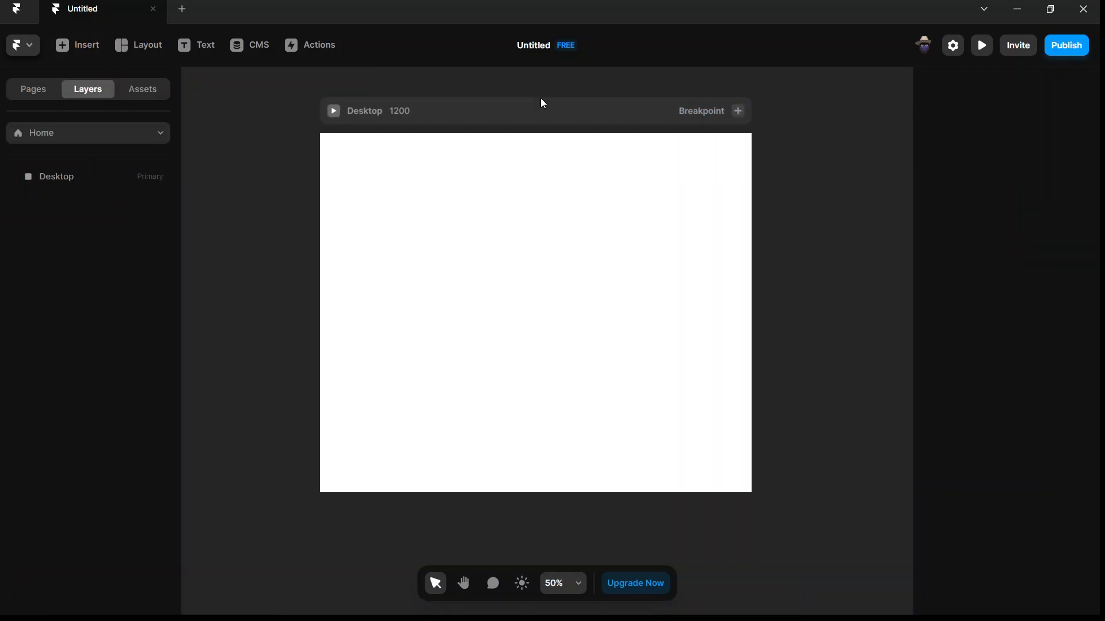
left_click(70, 50)
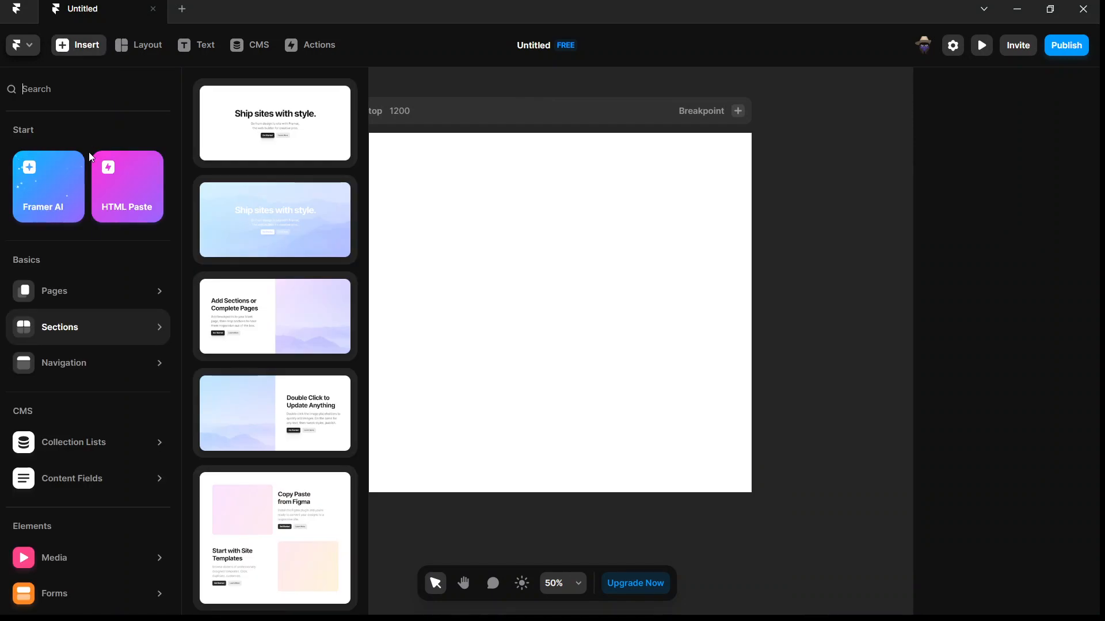
left_click_drag(326, 121, 503, 183)
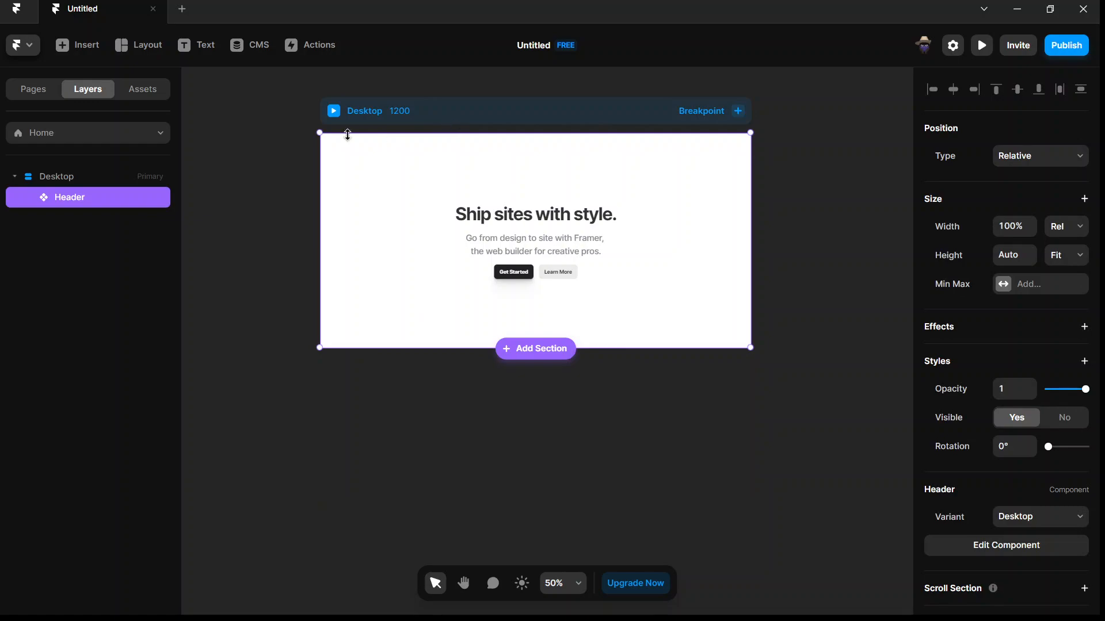
- Insert the "Add Sections or Complete Pages" section and the "Copy Paste from Figma" features section directly beneath the header
left_click(71, 43)
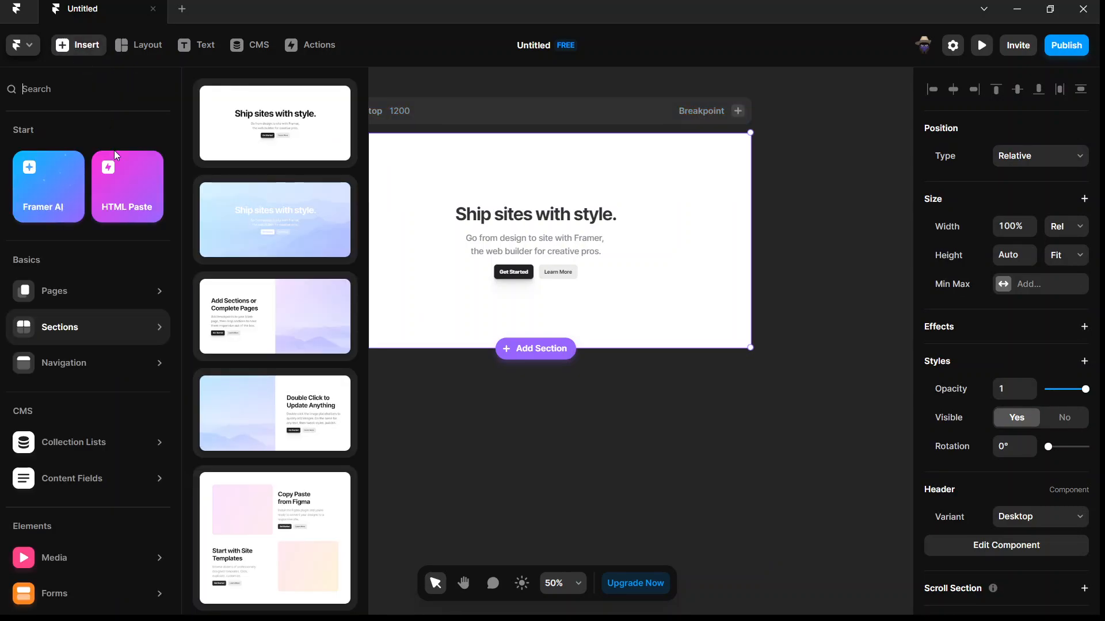
left_click_drag(267, 325, 452, 337)
left_click(87, 46)
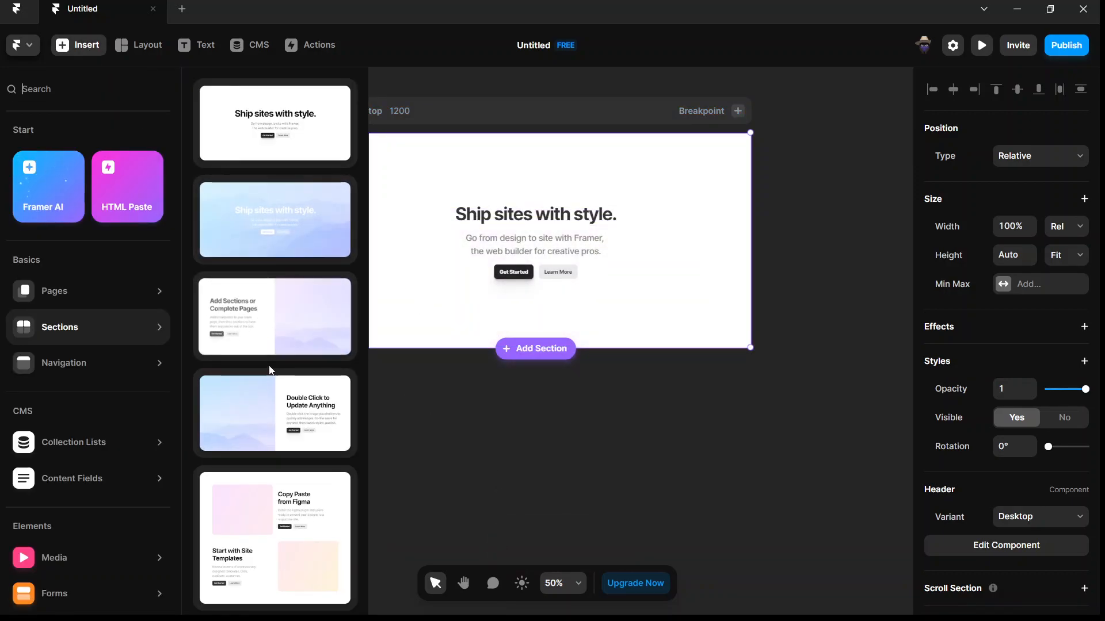
left_click_drag(248, 332, 472, 346)
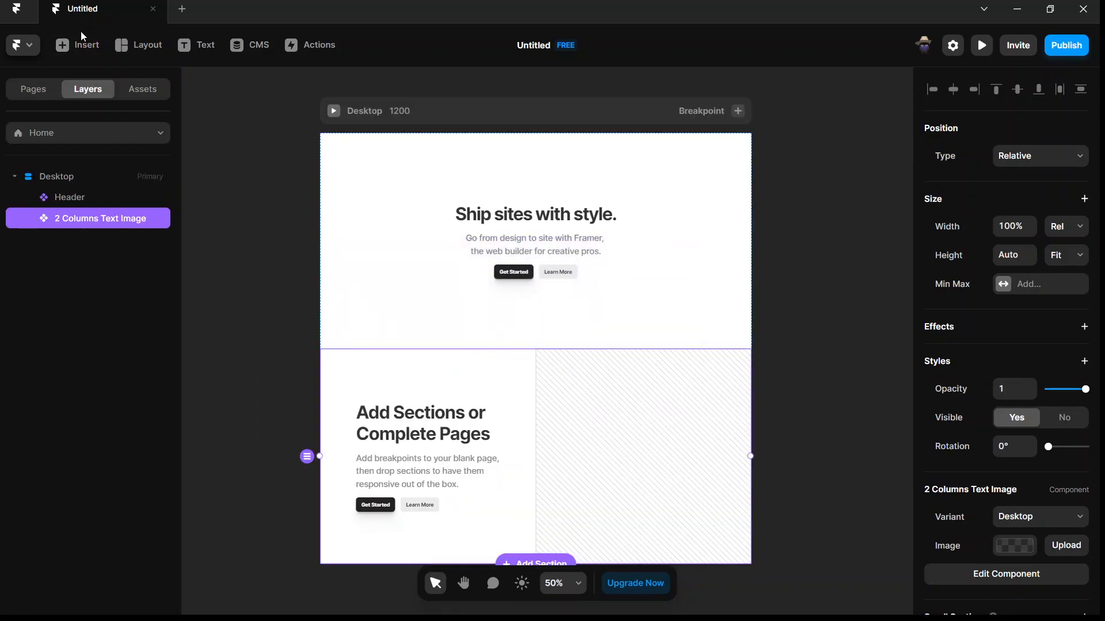
left_click(85, 48)
scroll(288, 374, "down", 3)
left_click_drag(276, 321, 513, 376)
- Insert the three-card testimonials section and the larger multi-row testimonials section directly beneath the header
left_click(74, 47)
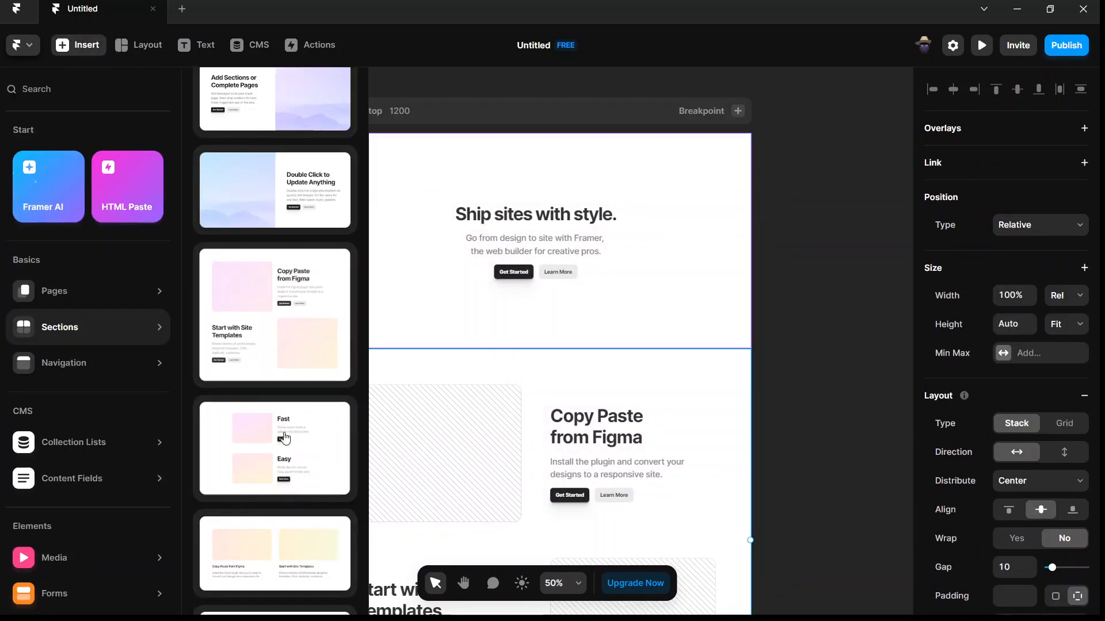
scroll(242, 461, "down", 5)
scroll(241, 468, "down", 5)
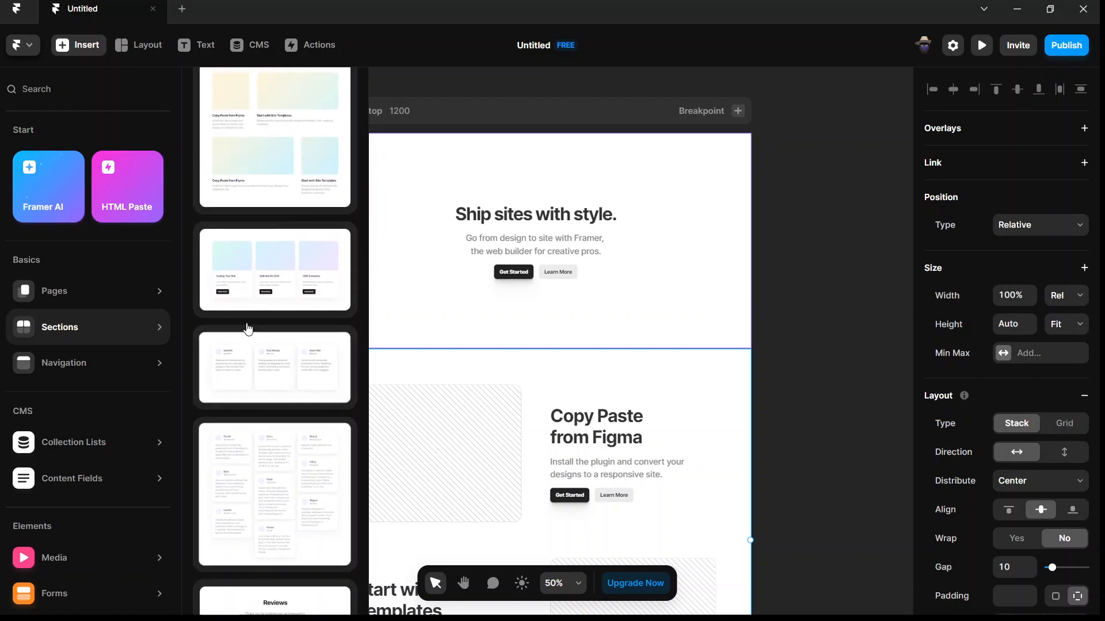
left_click_drag(242, 384, 504, 370)
left_click(65, 49)
scroll(264, 299, "down", 5)
left_click_drag(245, 136, 435, 337)
- Insert the $5, $10 and $50 pricing section and the FAQ section directly beneath the header
left_click(65, 49)
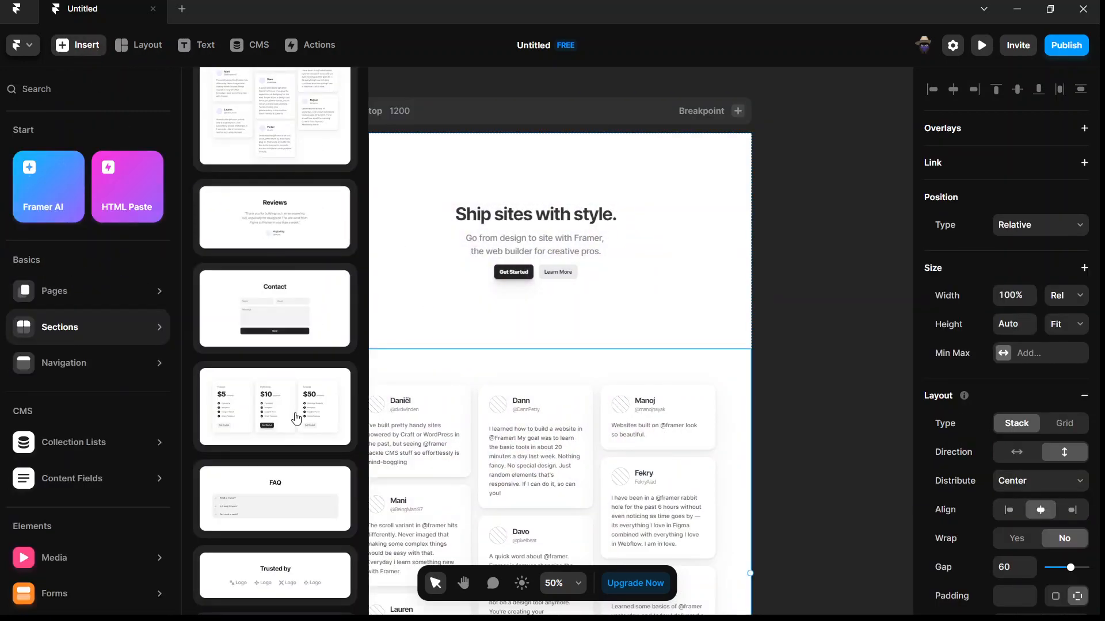
scroll(295, 419, "down", 2)
left_click_drag(268, 327, 475, 359)
key("i")
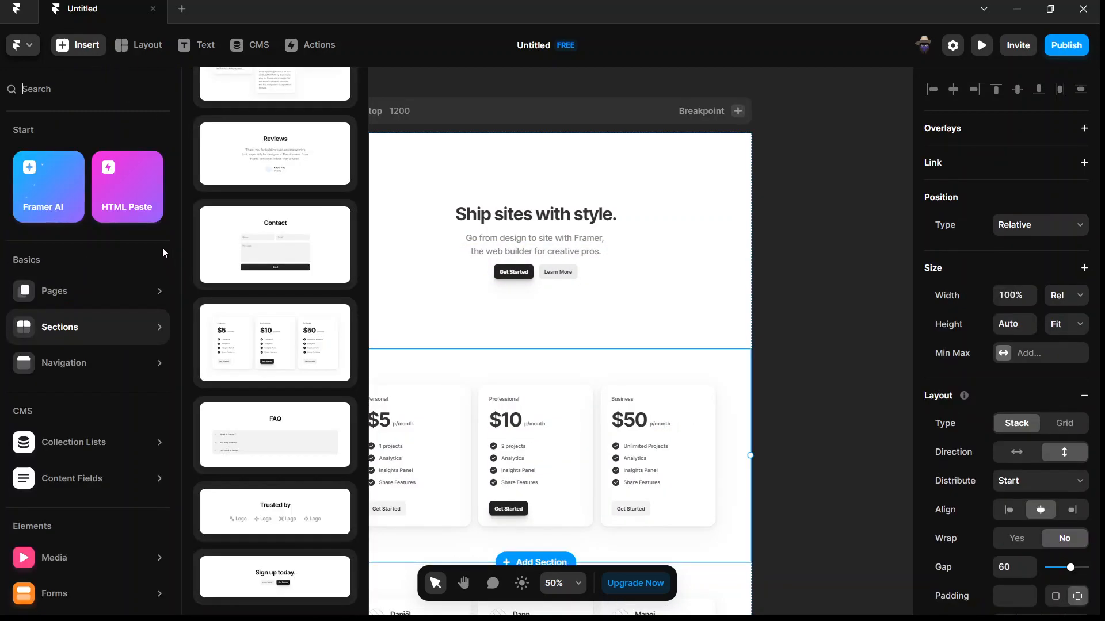
left_click_drag(263, 438, 484, 378)
- Insert two copies of the "Trusted by" logos section directly beneath the header
left_click(79, 50)
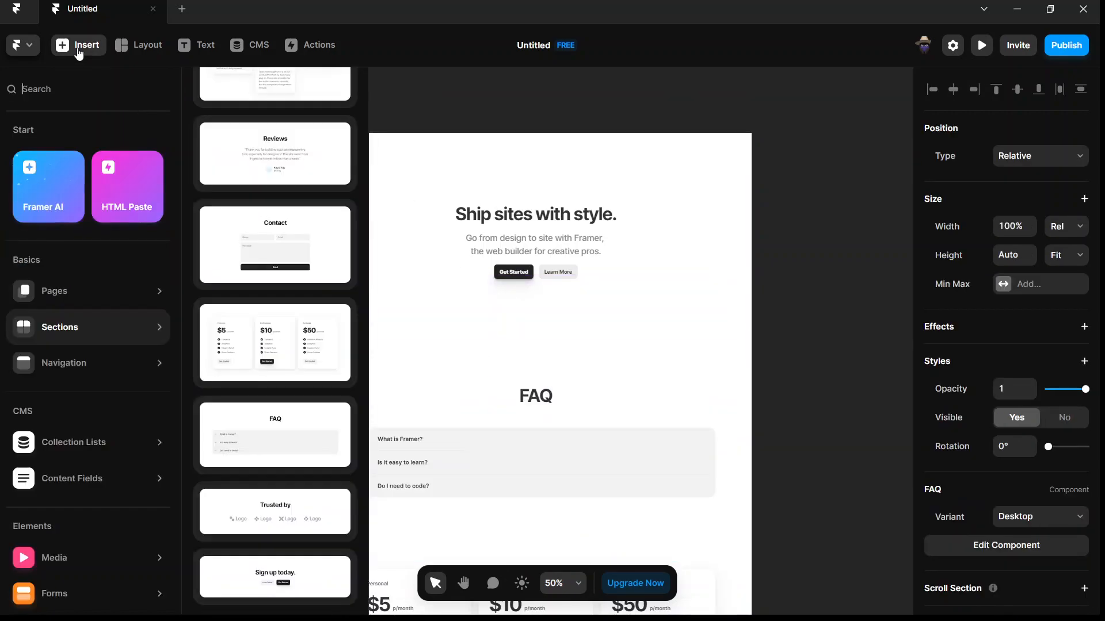
left_click_drag(247, 523, 471, 378)
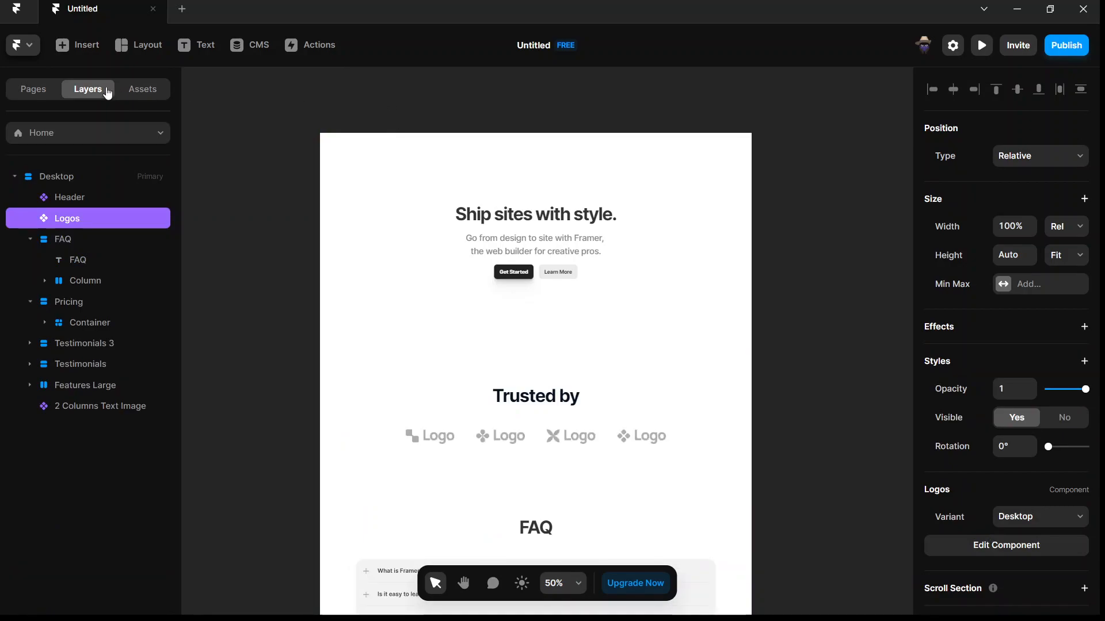
left_click(62, 48)
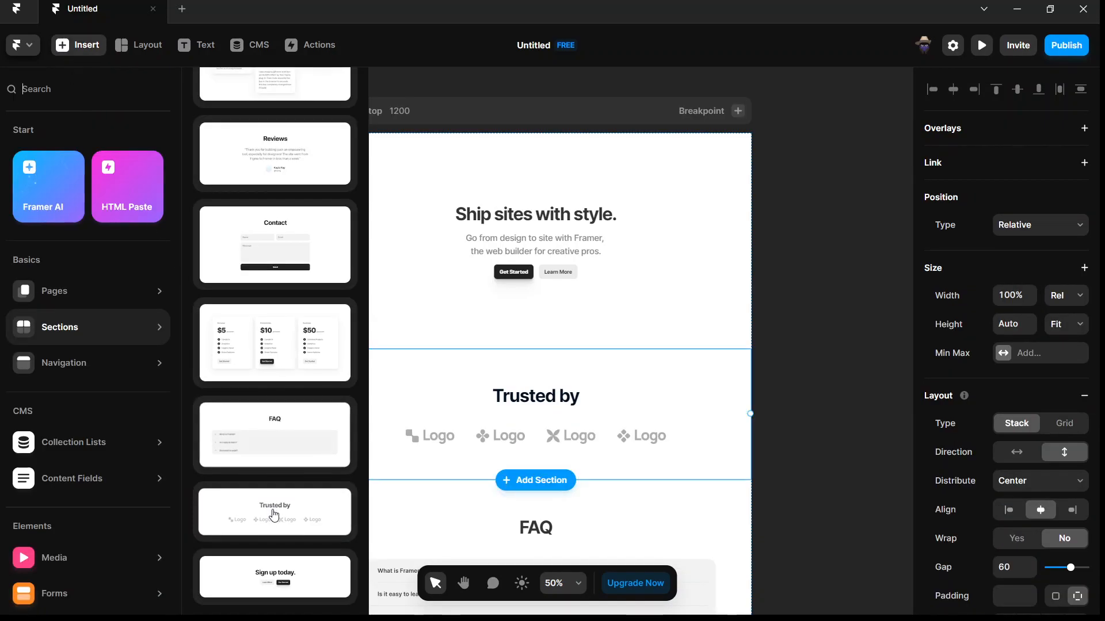
left_click_drag(249, 525, 490, 352)
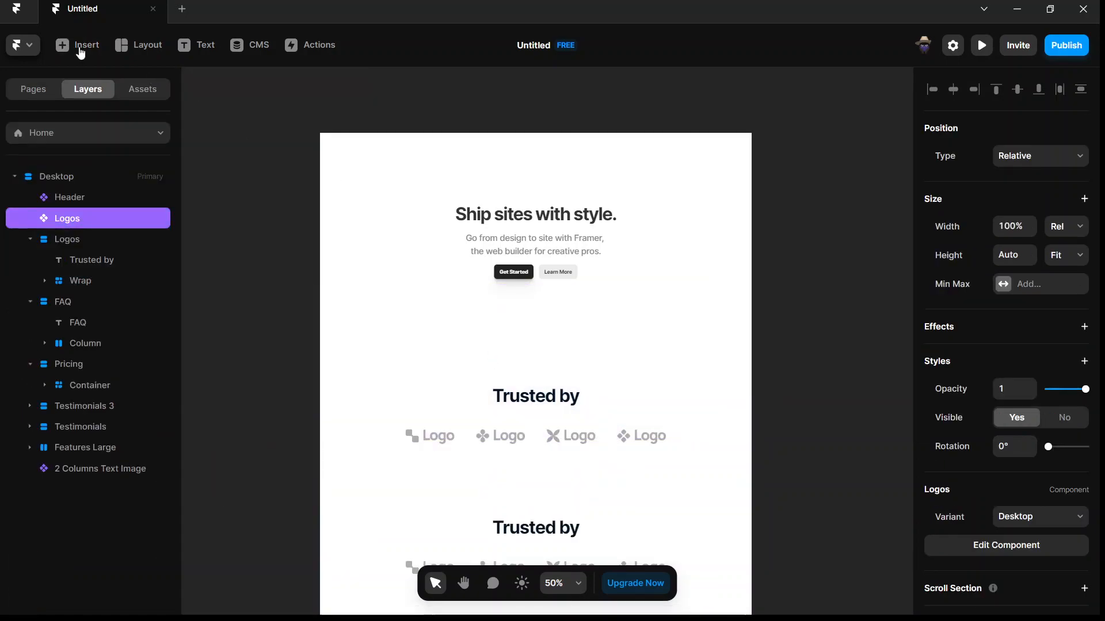
- Insert the "Sign up today." section directly beneath the header and review the assembled page
left_click(78, 45)
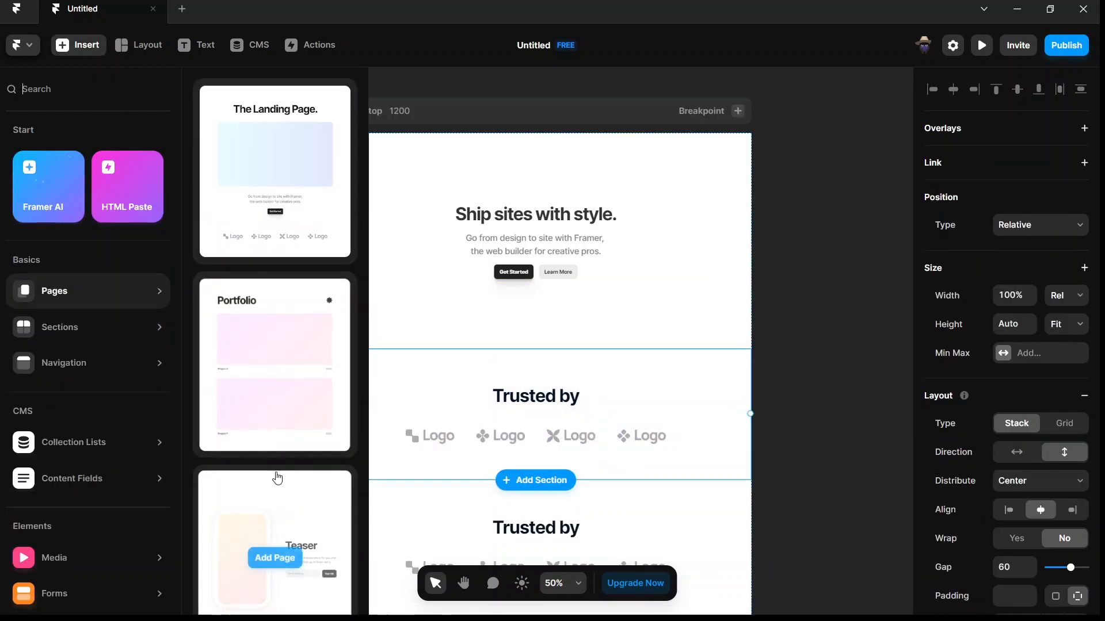
left_click_drag(282, 580, 521, 342)
scroll(521, 342, "down", 5)
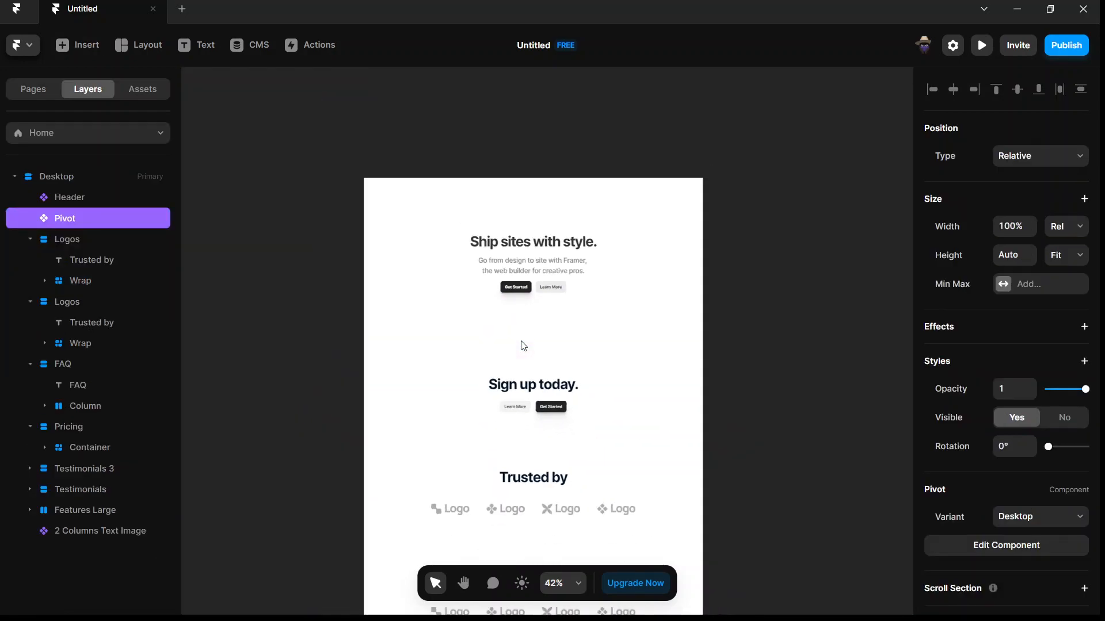
scroll(523, 345, "down", 5)
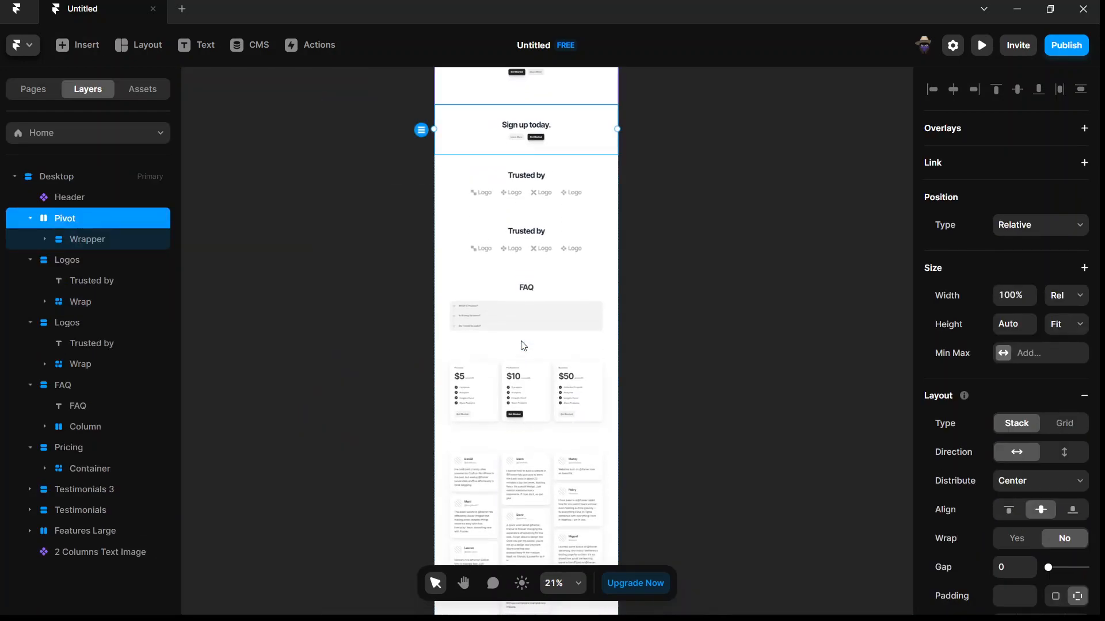
- Move the "Sign up today." section down to the very end of the page
key("Down")
key("Down")
key("Down")
key("Down")
key("Down")
key("Down")
key("Down")
key("Down")
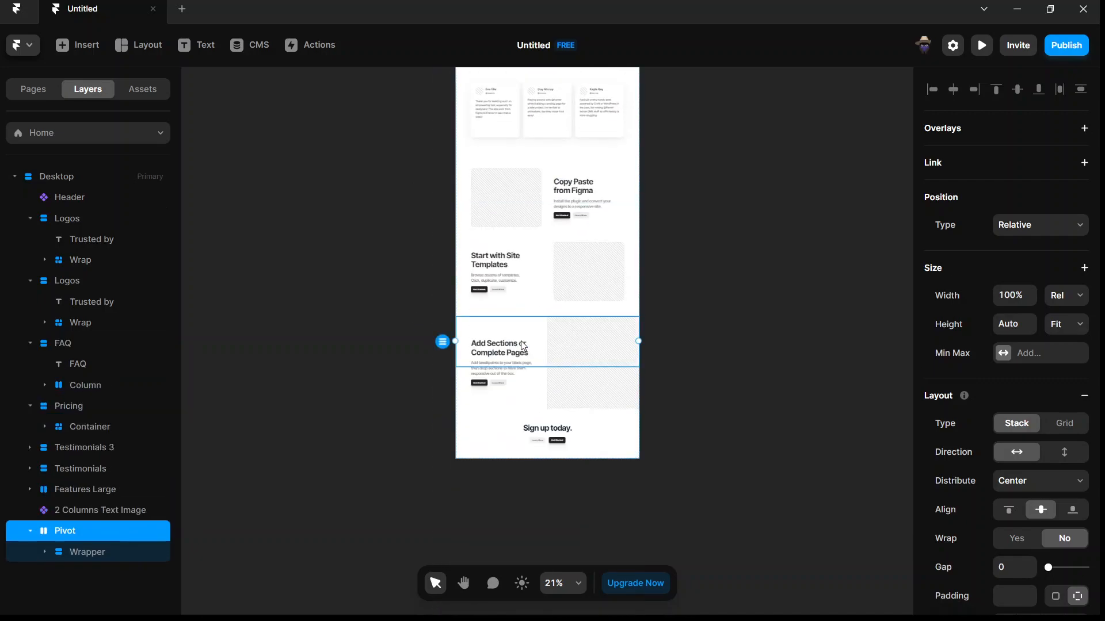
- Move the "Add Sections or Complete Pages" section up between the two "Trusted by" sections and delete the lower "Trusted by" section
left_click(547, 358)
key("Up")
key("Up")
key("Up")
key("Up")
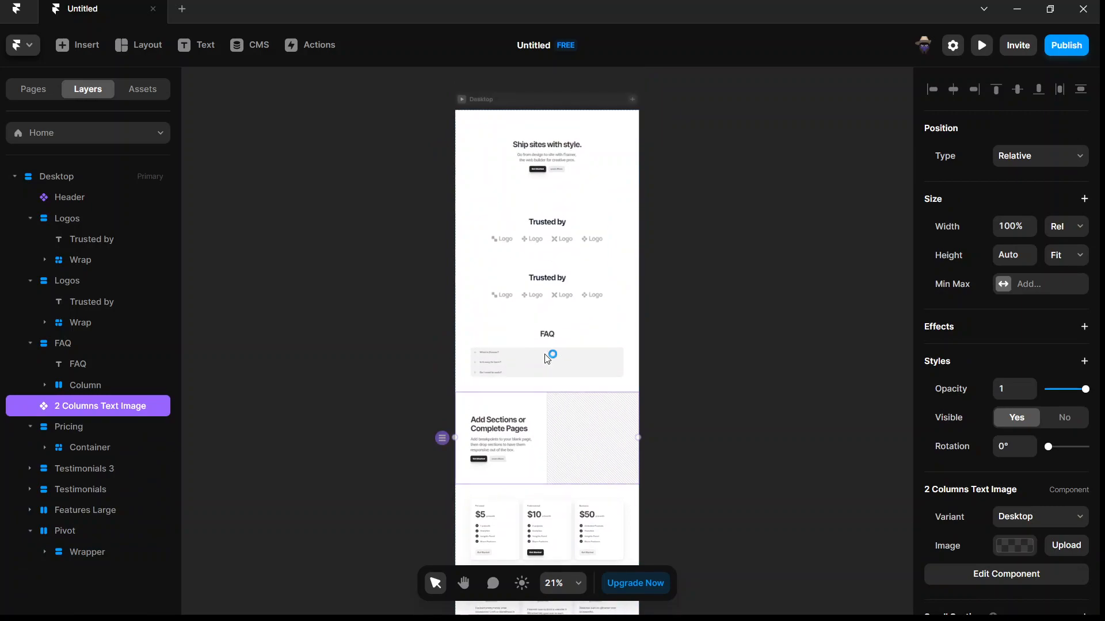
key("Up")
key("Up")
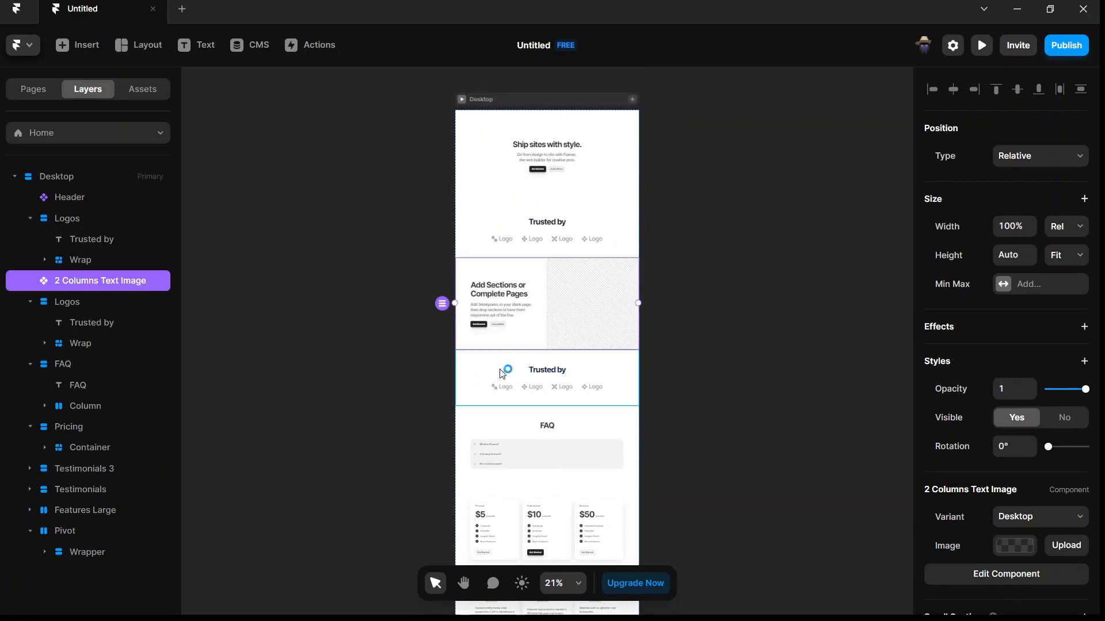
left_click(501, 373)
key("Delete")
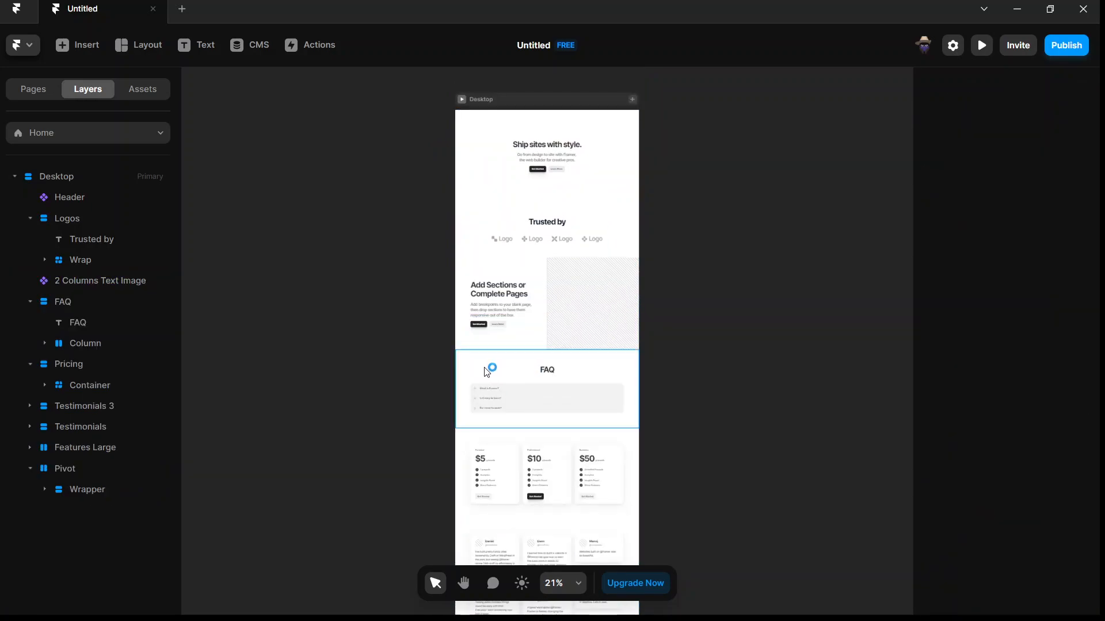
- Move the FAQ section down so it sits directly above the "Sign up today." section
left_click(482, 369)
key("Down")
key("Down")
key("Down")
key("Down")
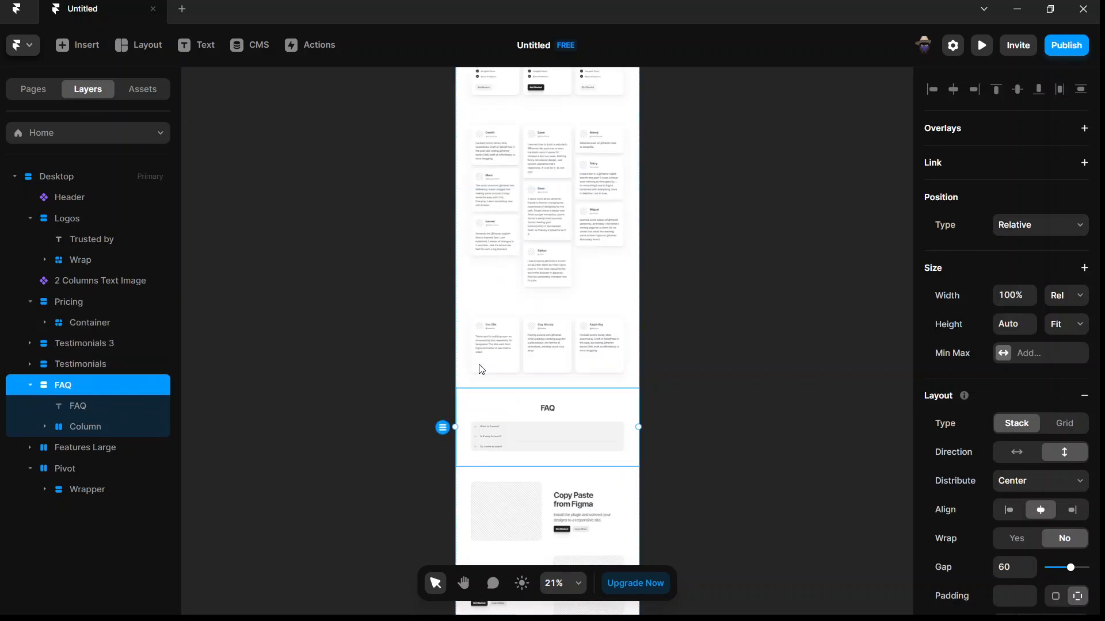
scroll(481, 370, "up", 3)
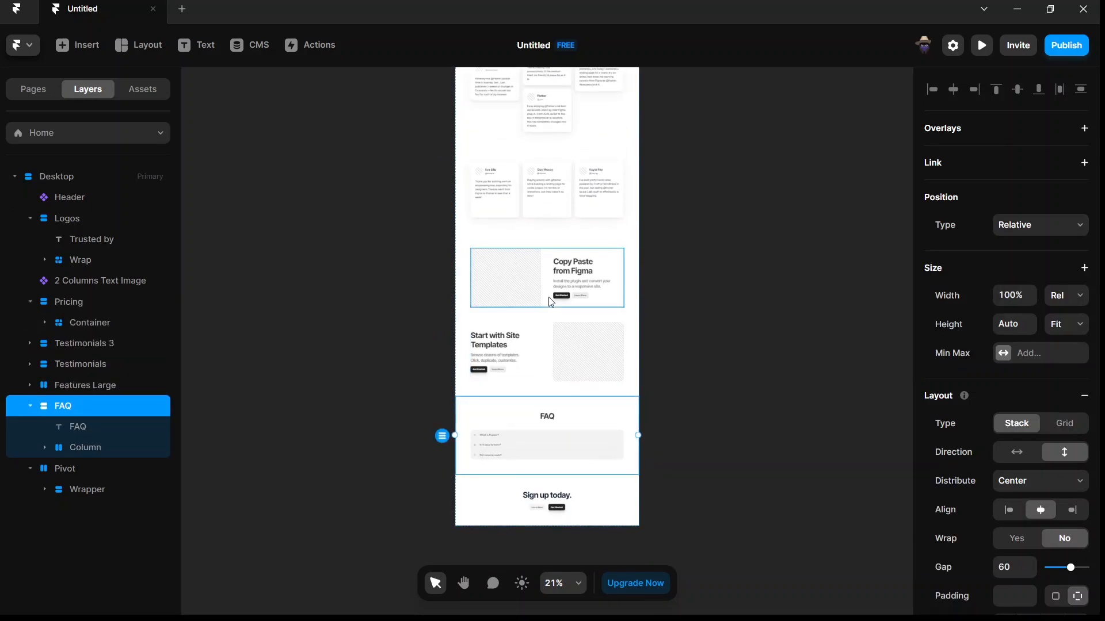
- Move the Features Large section up to directly beneath the "Add Sections or Complete Pages" section
left_click(465, 303)
key("Up")
key("Up")
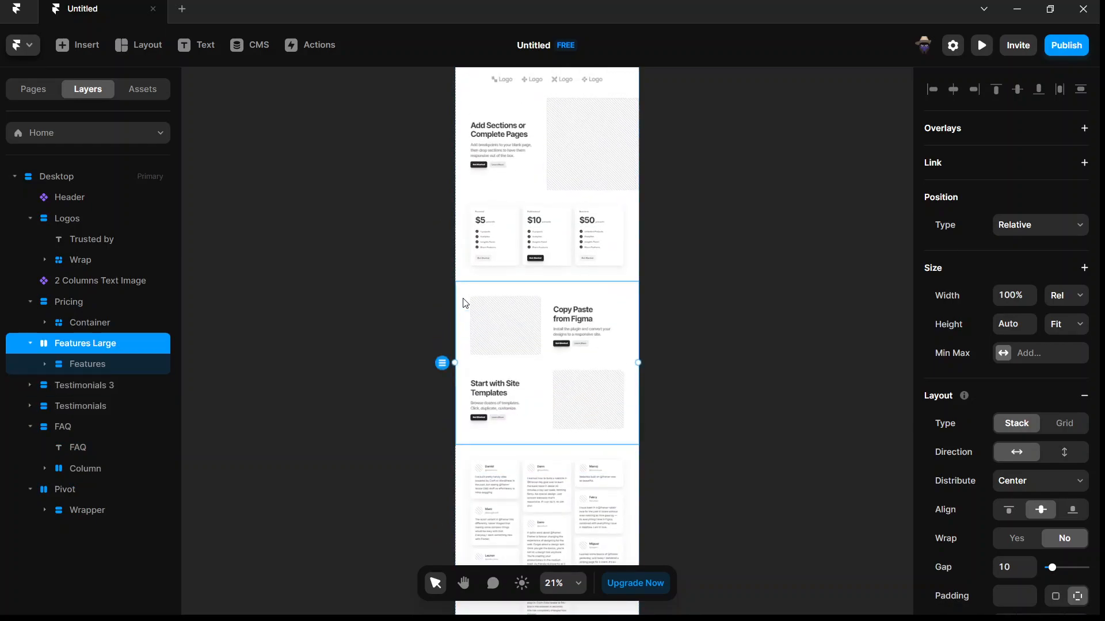
key("Up")
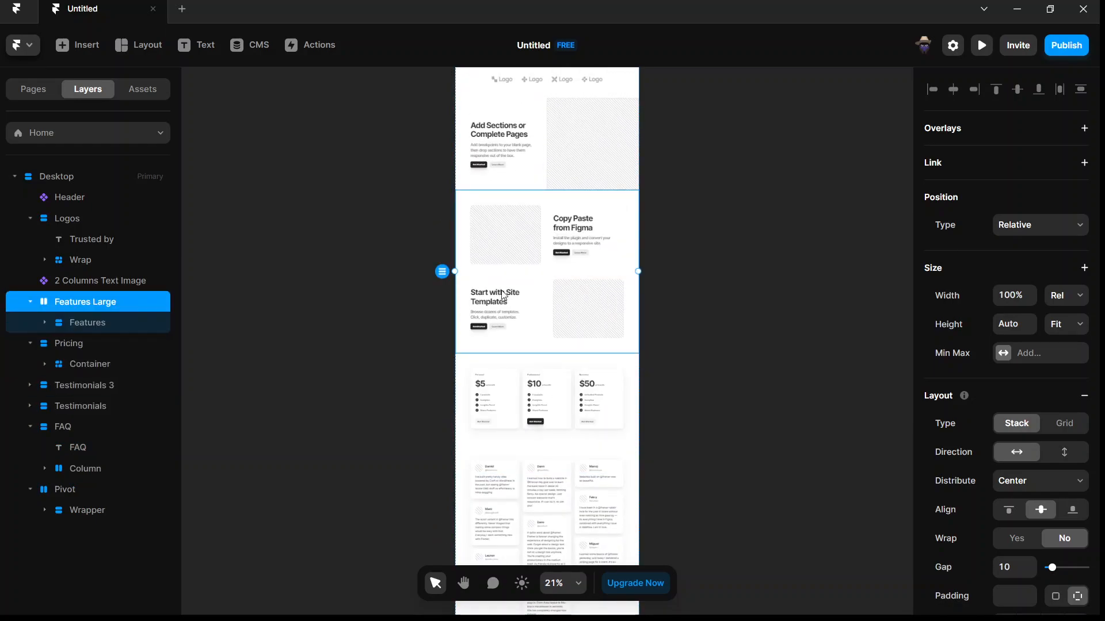
- Move the Pricing section down below both testimonials sections, directly above the FAQ
left_click(512, 366)
key("Down")
key("Down")
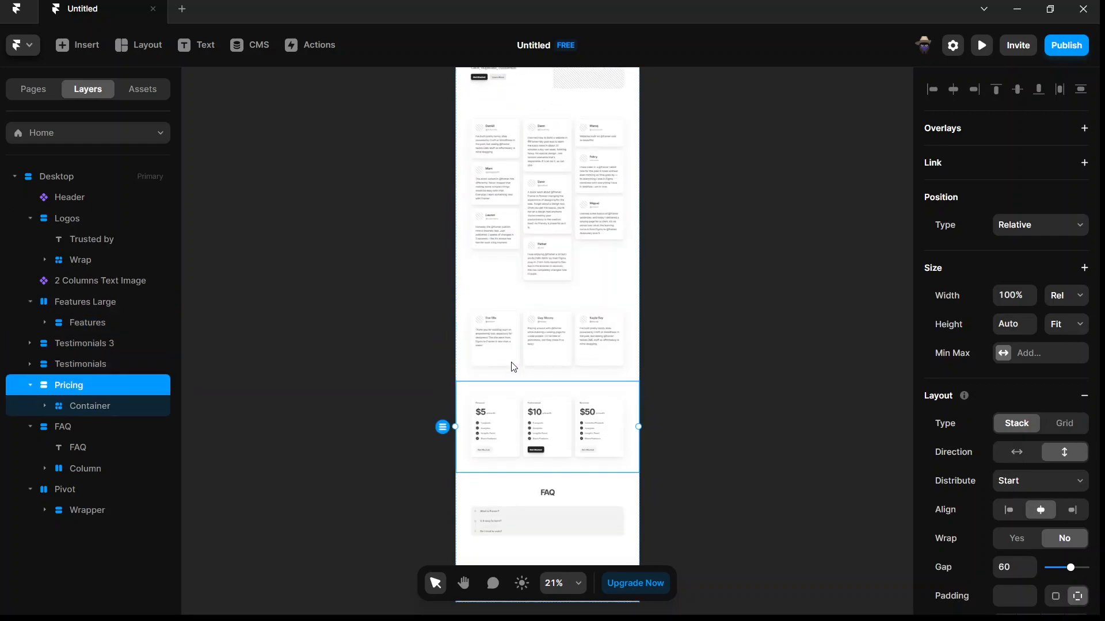
- Move the three-card testimonials section above the larger multi-row testimonials section
left_click(507, 310)
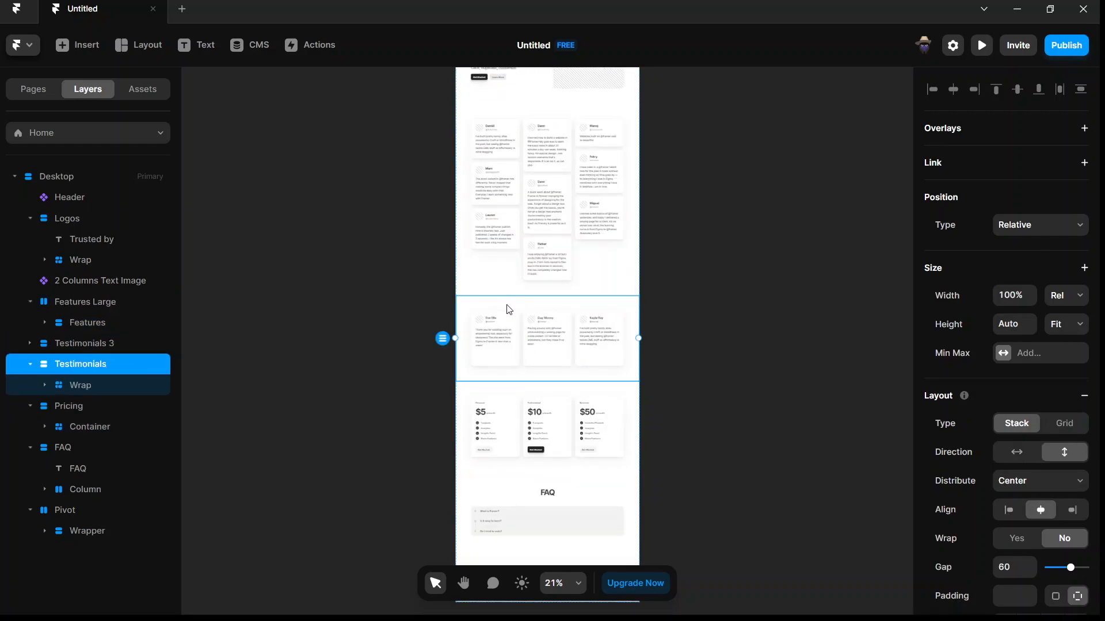
key("Up")
scroll(509, 309, "up", 3)
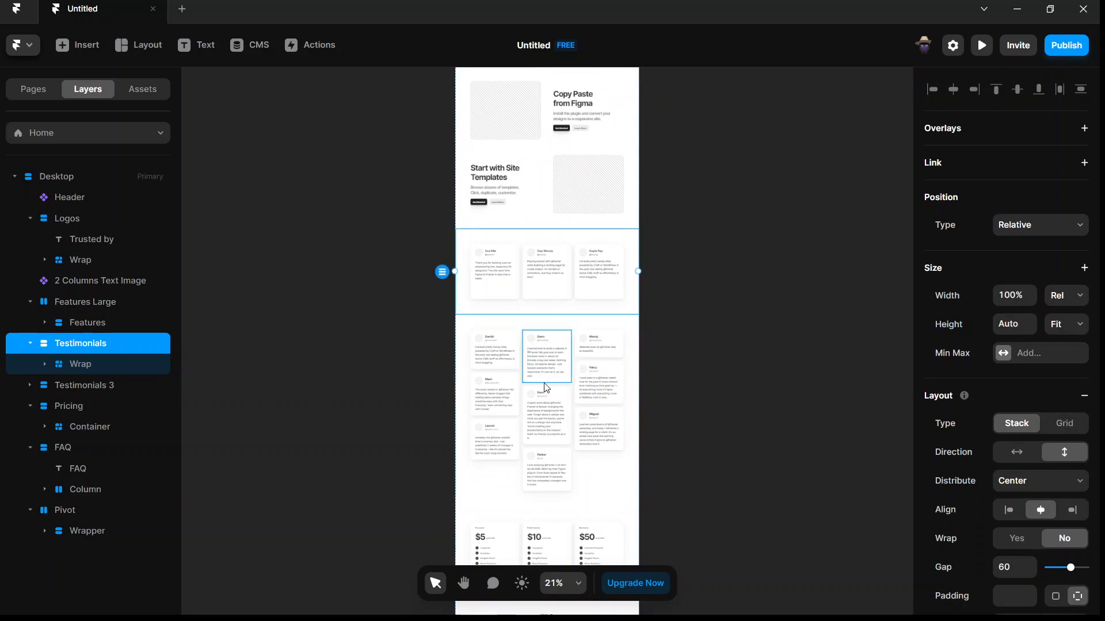
- Review the reordered page through to its final section and open the library of insertable elements
scroll(545, 386, "up", 5)
scroll(546, 387, "down", 6)
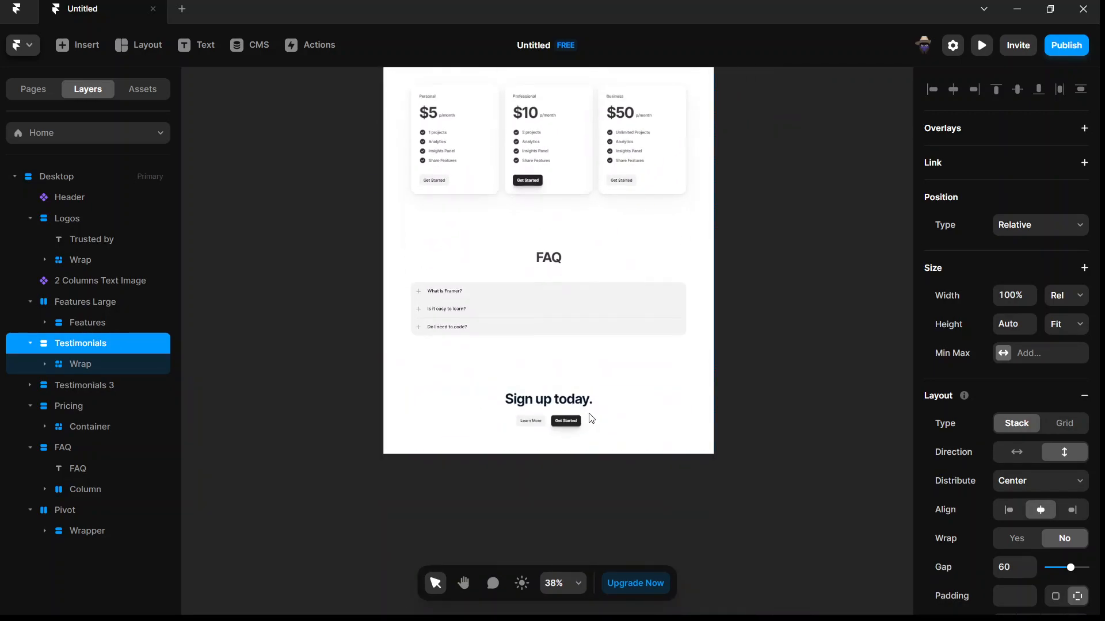
scroll(591, 418, "up", 5)
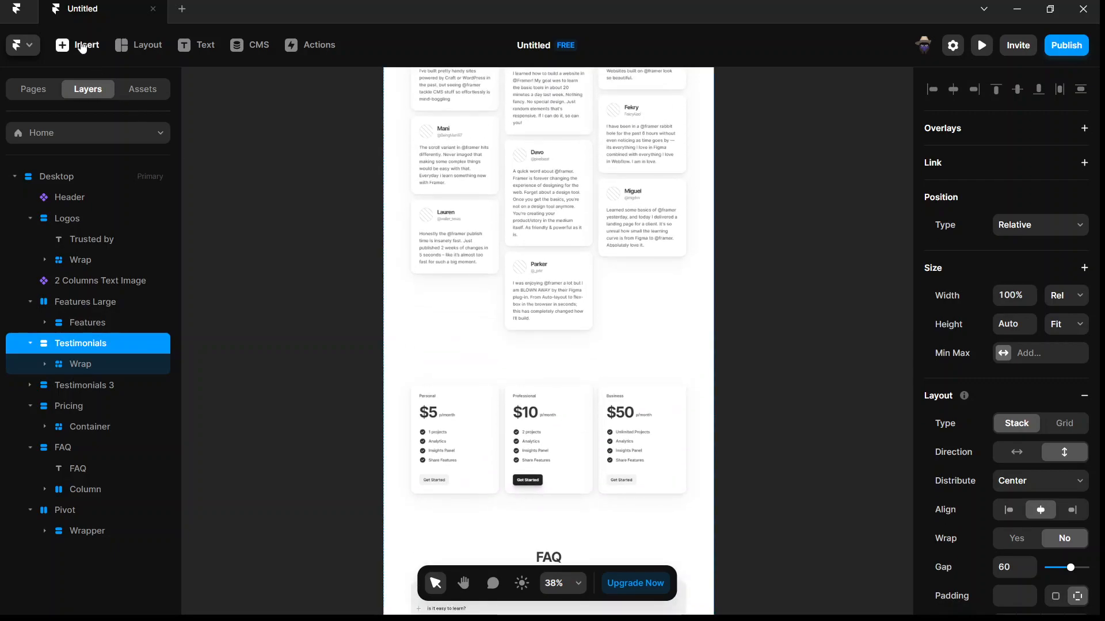
left_click(103, 50)
- Switch to the browser and look through the "LandingPage — Product and Studio Landing Page" template page down to its footer
scroll(512, 210, "up", 8)
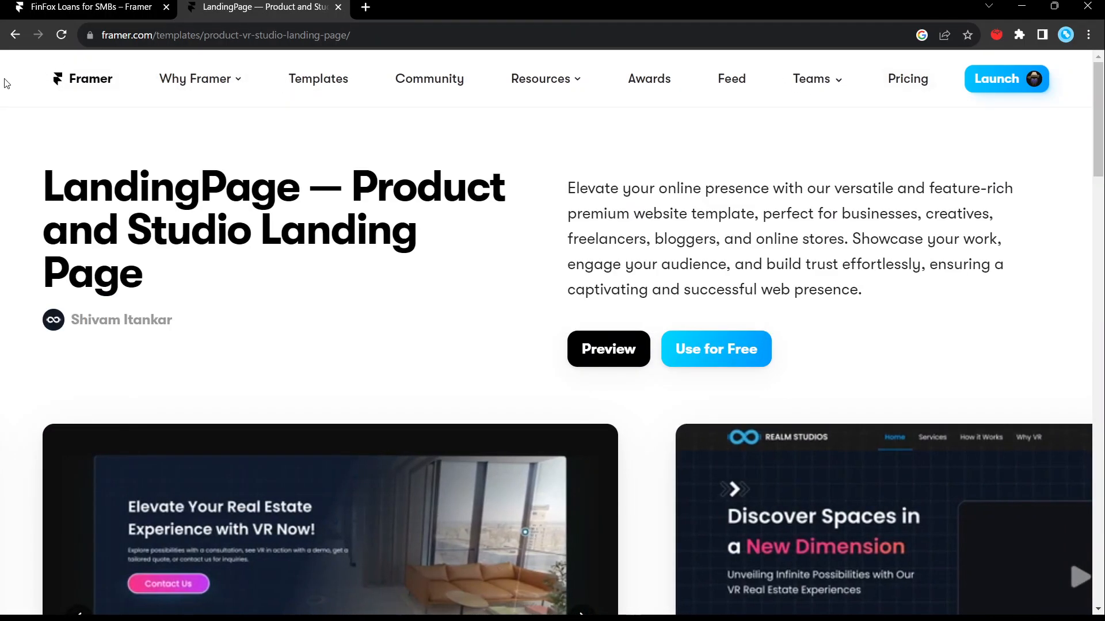
scroll(252, 263, "down", 20)
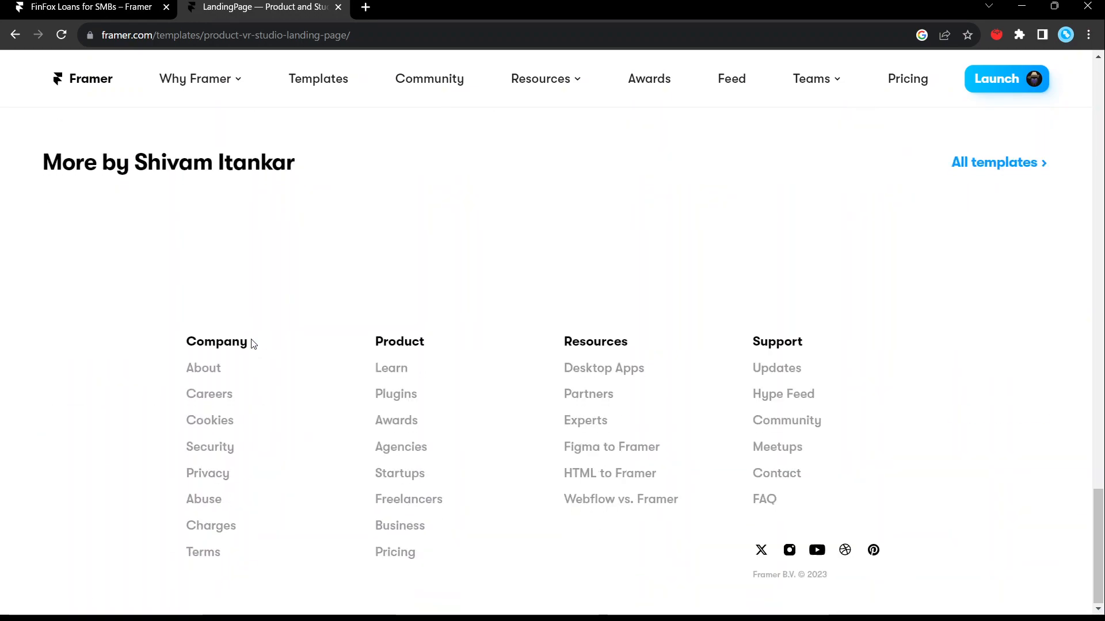